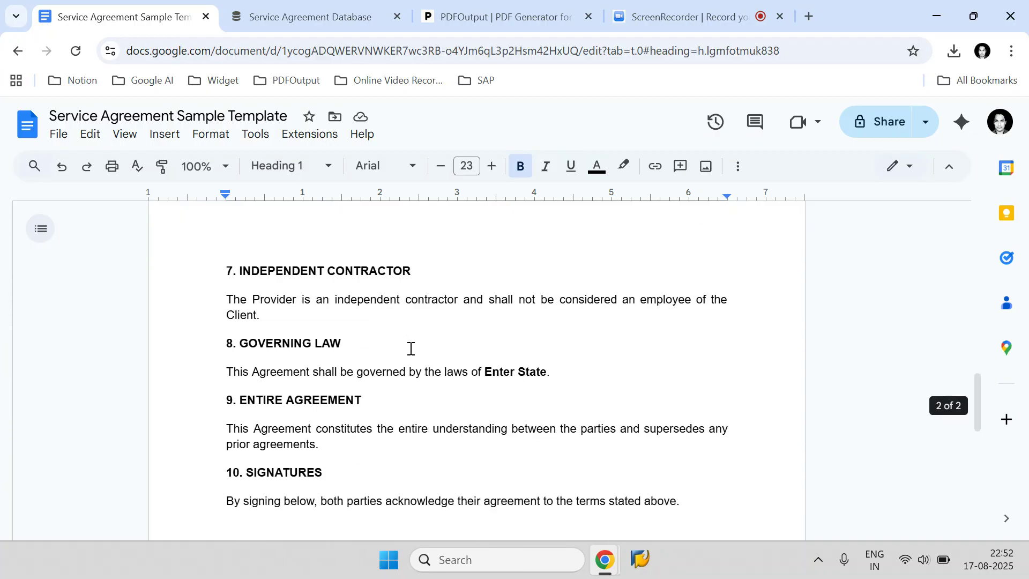
Step: Read through the service agreement template from title to signature section, and look briefly at the Notion Service Agreement Database
scroll(410, 349, "down", 5)
scroll(410, 348, "up", 6)
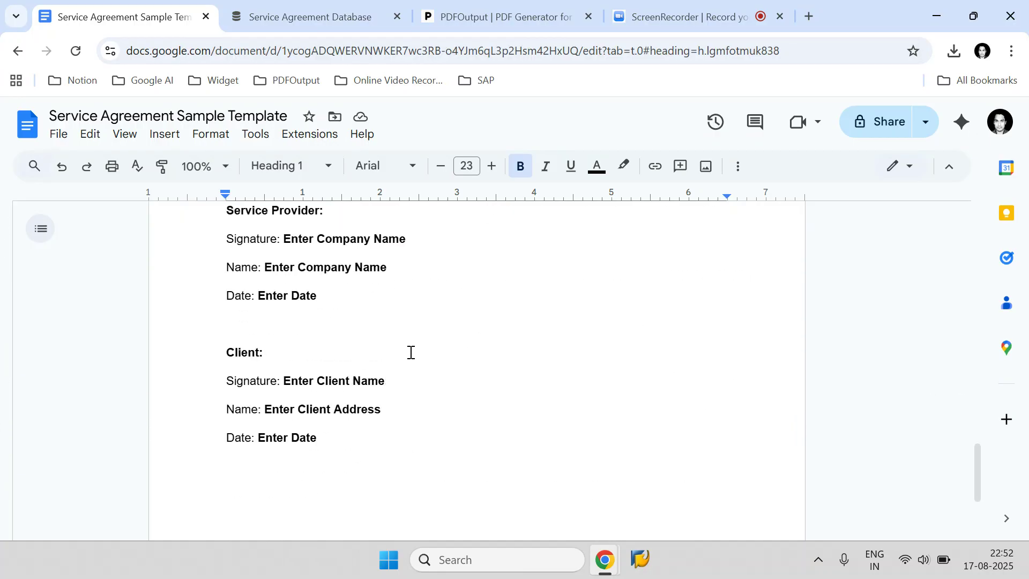
scroll(412, 355, "up", 10)
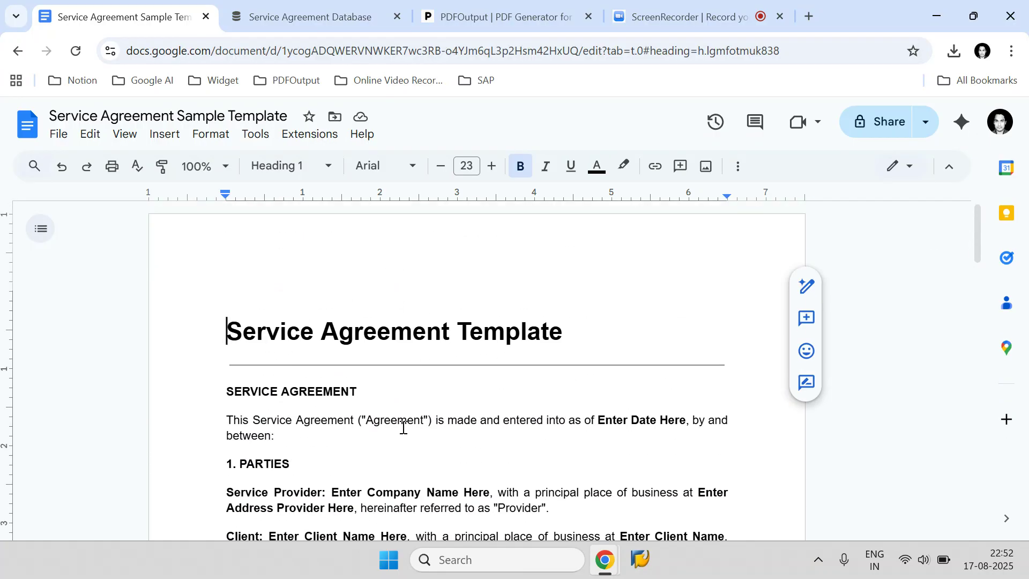
left_click(356, 13)
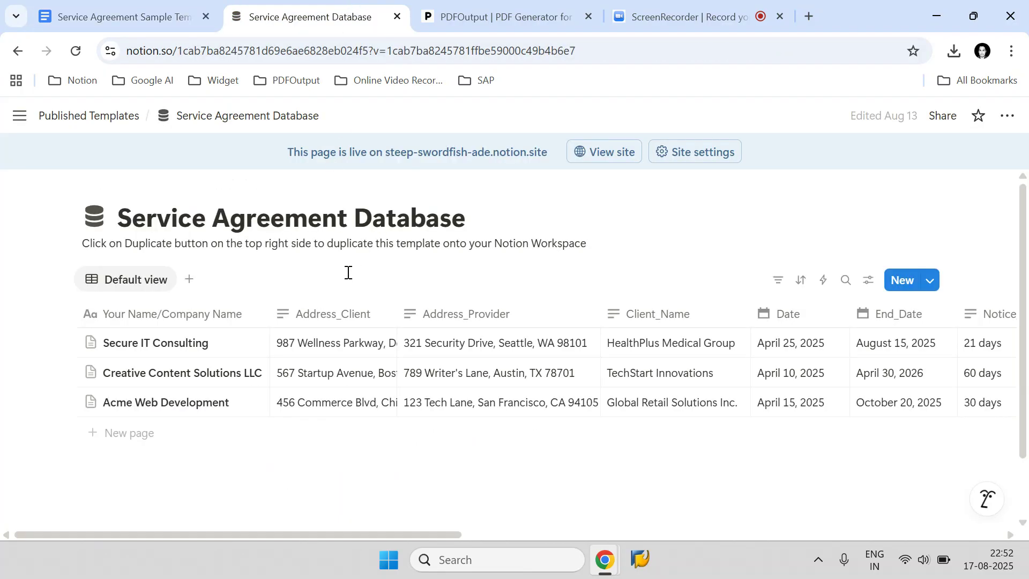
left_click(155, 16)
scroll(504, 318, "down", 10)
scroll(499, 319, "down", 12)
scroll(474, 318, "up", 5)
scroll(474, 318, "up", 8)
Step: Examine the three company records in the Notion Service Agreement Database alongside the agreement template
left_click(297, 22)
left_click(63, 344)
left_click(62, 373)
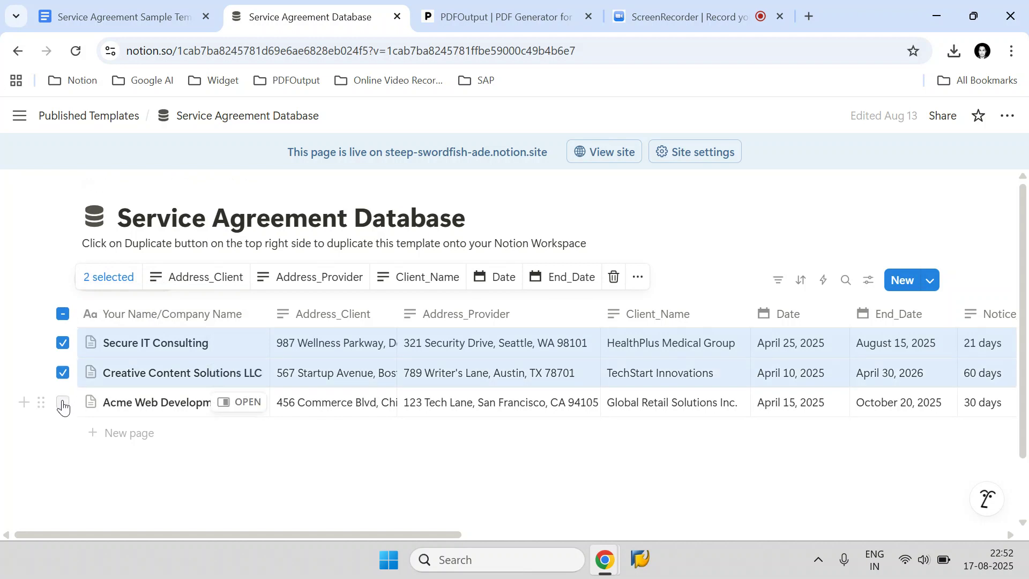
left_click(63, 403)
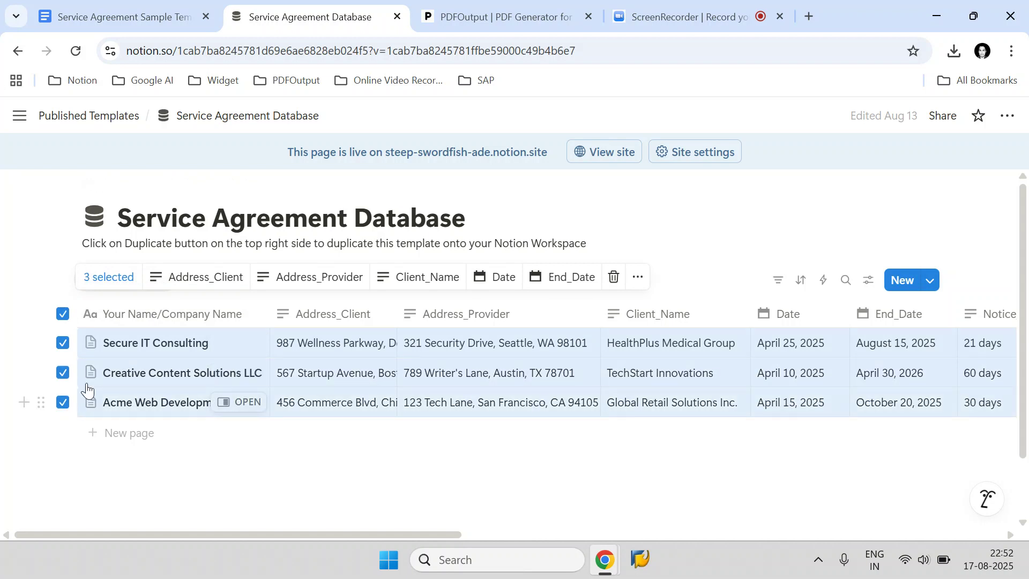
left_click(63, 313)
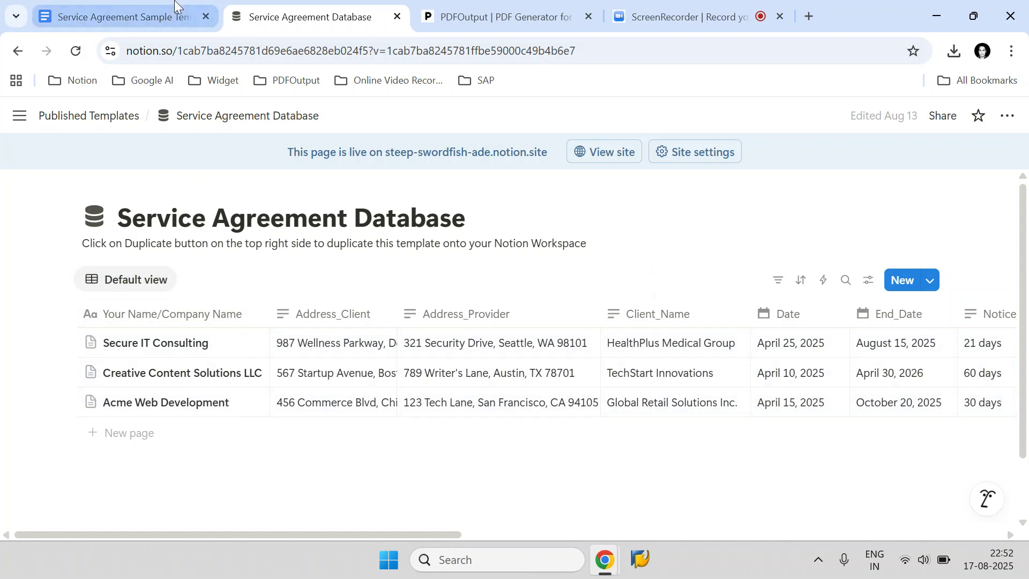
left_click(172, 8)
scroll(343, 338, "up", 8)
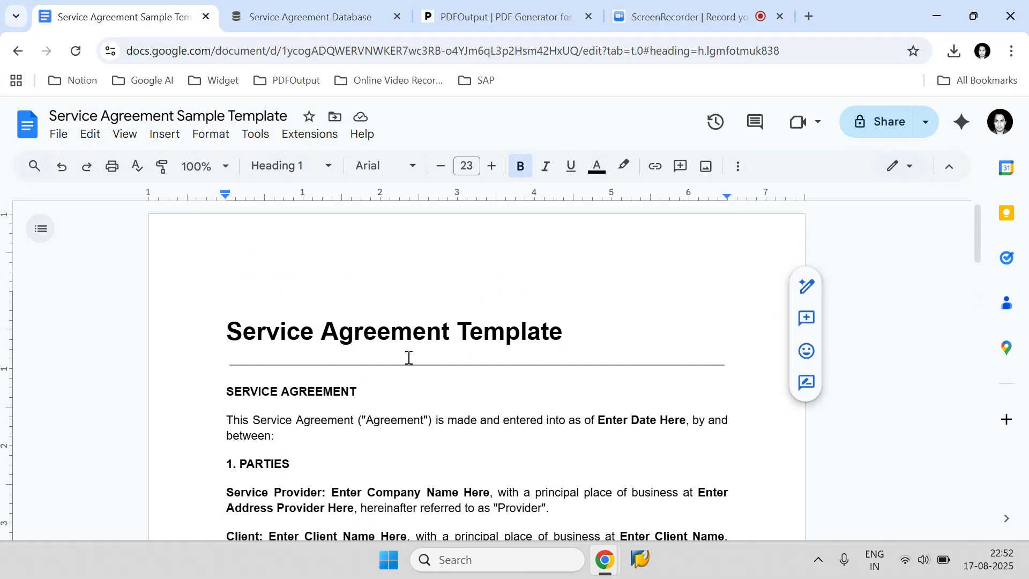
left_click(305, 21)
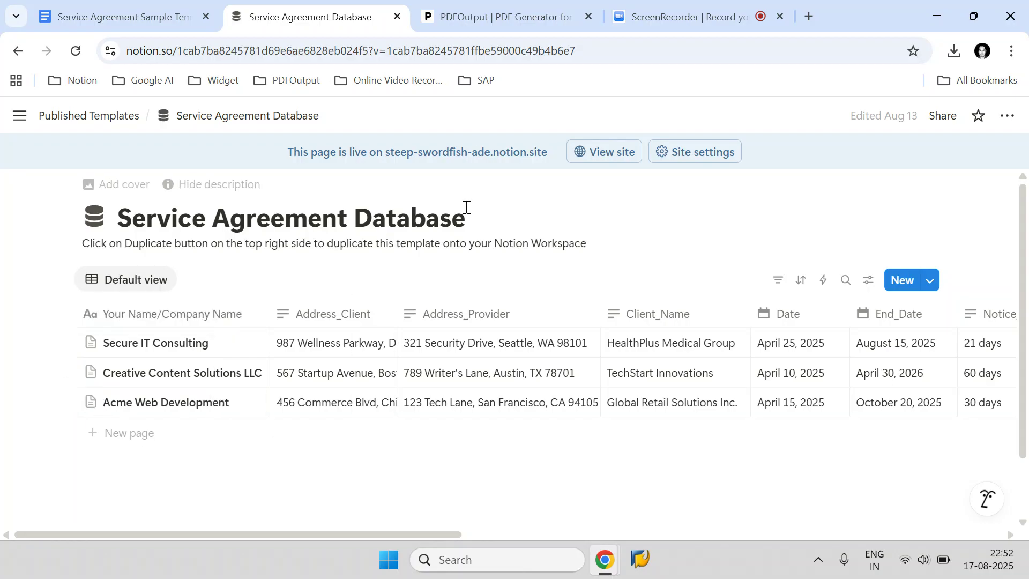
Step: Switch to PDFOutput and sign in with the first listed Google account
left_click(465, 18)
left_click_drag(171, 133, 51, 135)
left_click(170, 164)
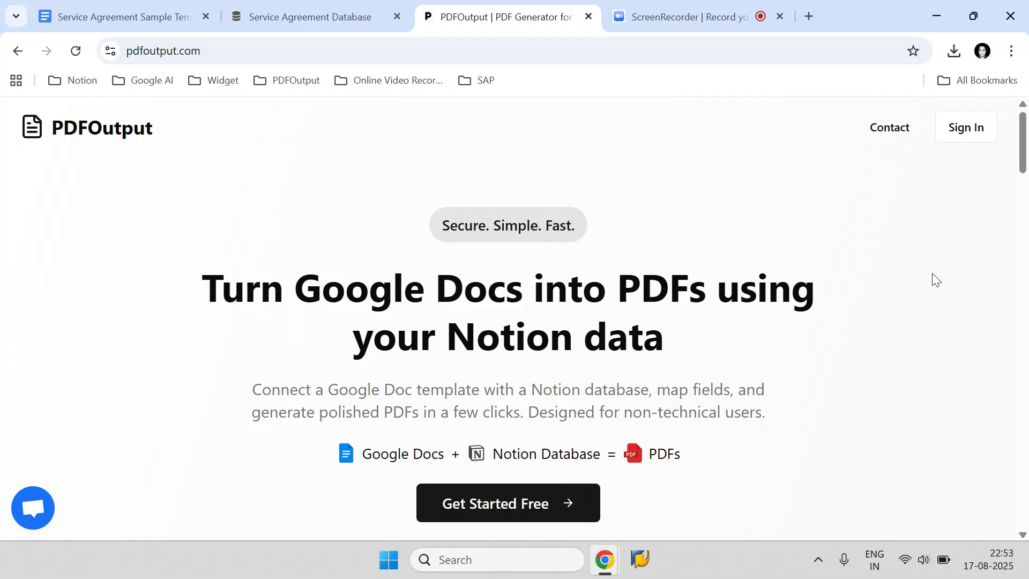
left_click(967, 127)
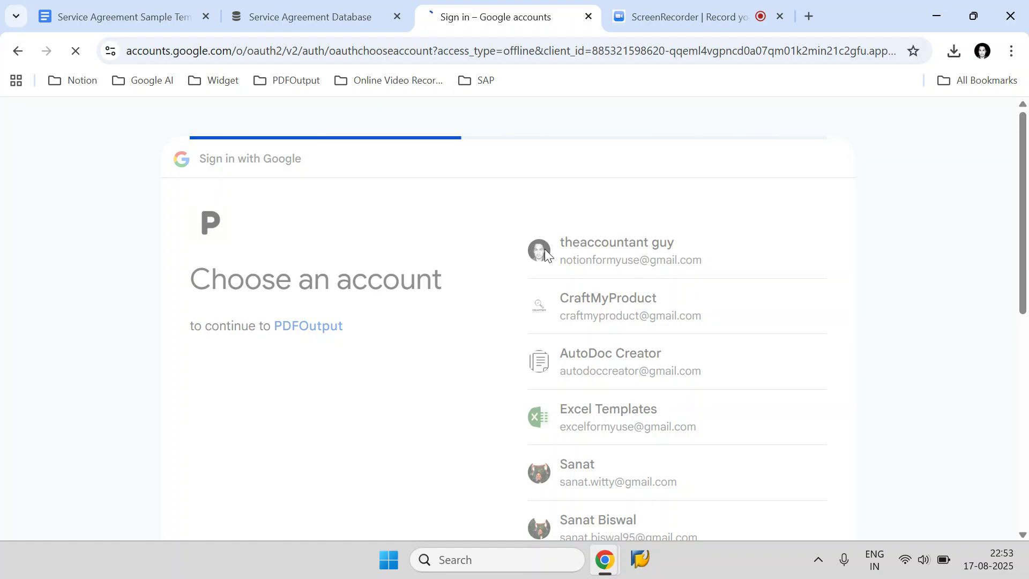
scroll(501, 245, "down", 3)
left_click(794, 416)
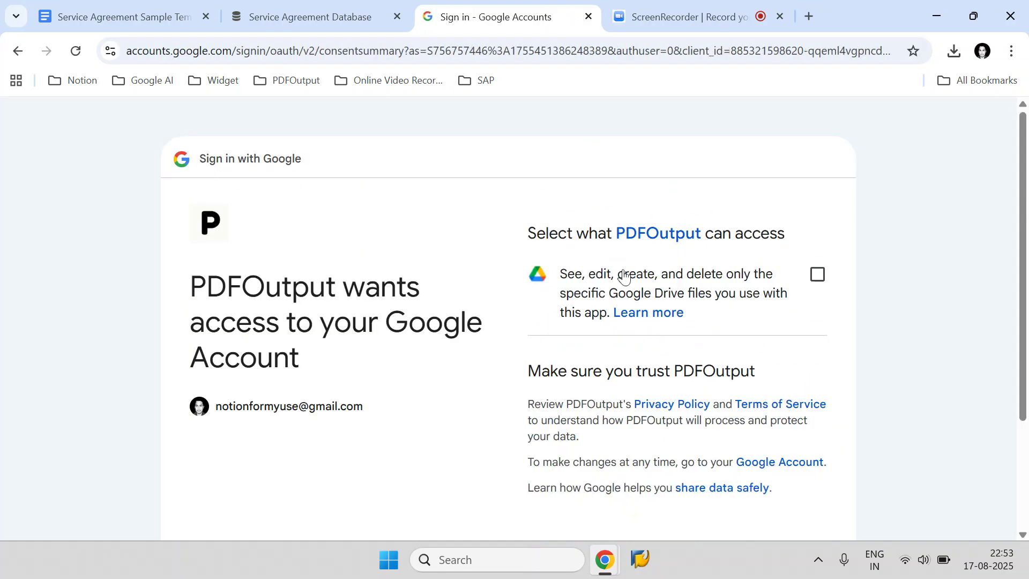
Step: Grant PDFOutput access to the specific Google Drive files used with it and continue
left_click(818, 275)
scroll(802, 298, "down", 3)
left_click(766, 407)
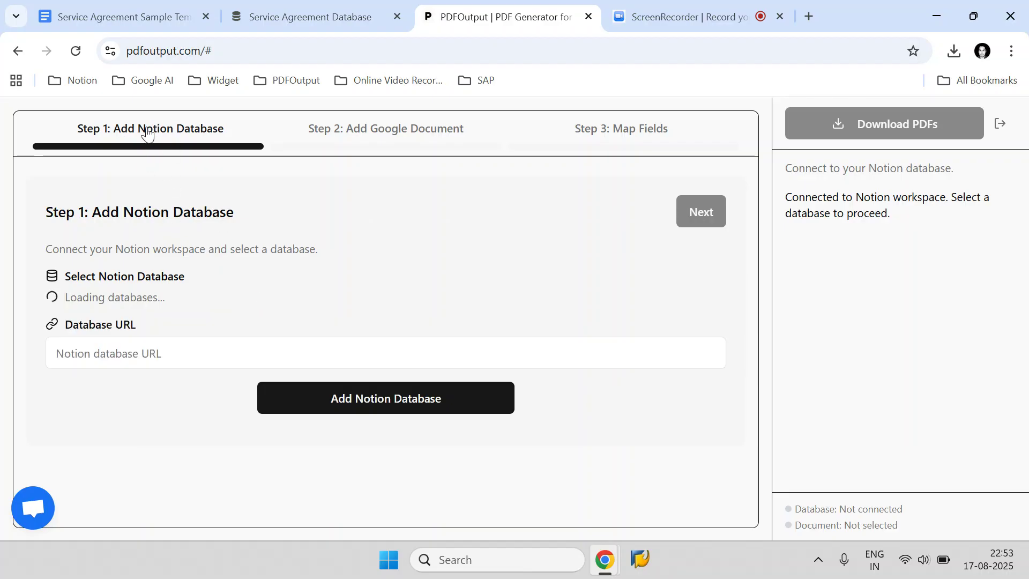
Step: Return to PDFOutput's Notion database step and start adding another Notion database
left_click(270, 6)
left_click(498, 17)
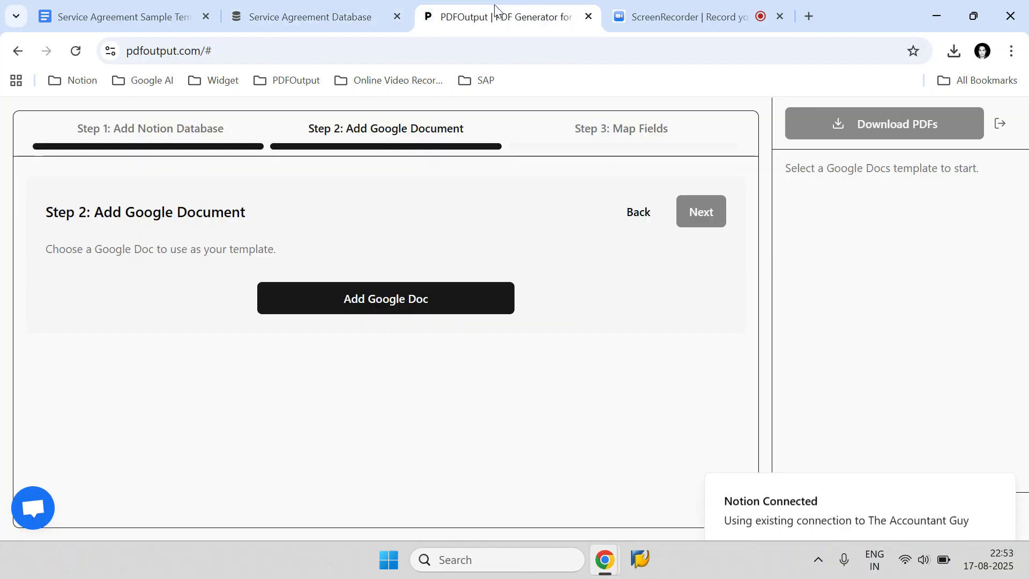
left_click(142, 134)
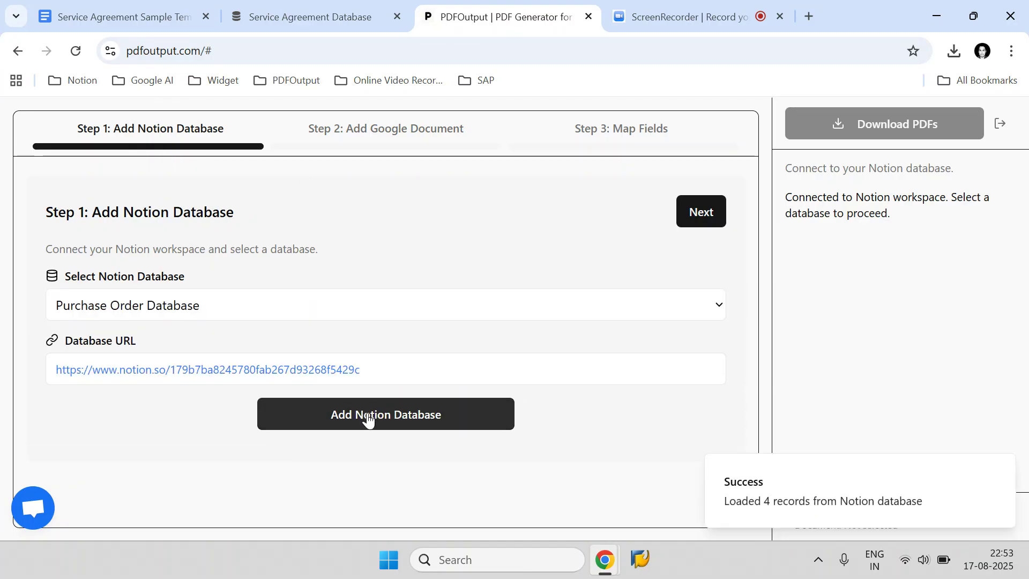
left_click(369, 420)
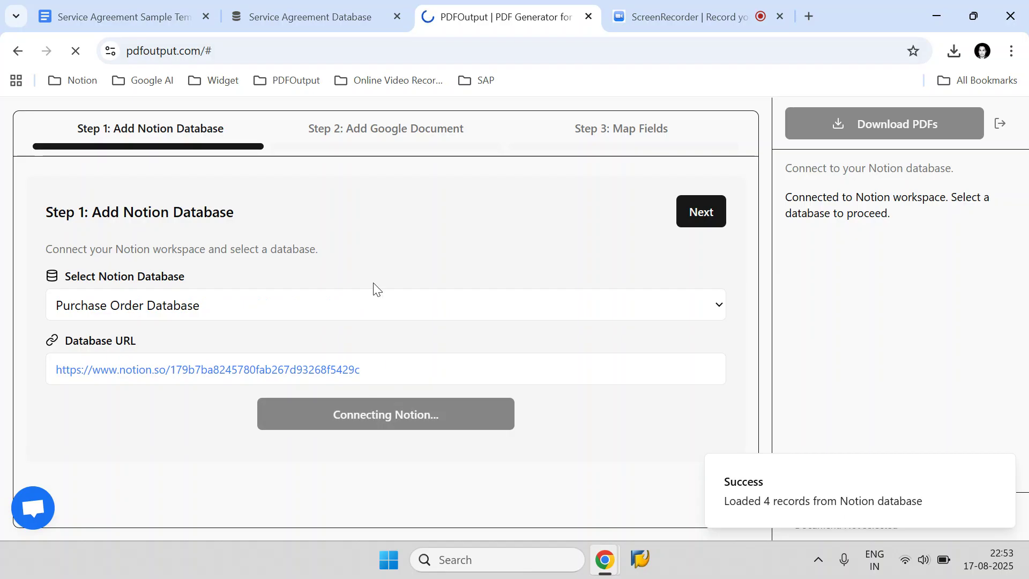
Step: Copy the title "Service Agreement Database" from its Notion page and return to the PDFOutput connection request
left_click(319, 17)
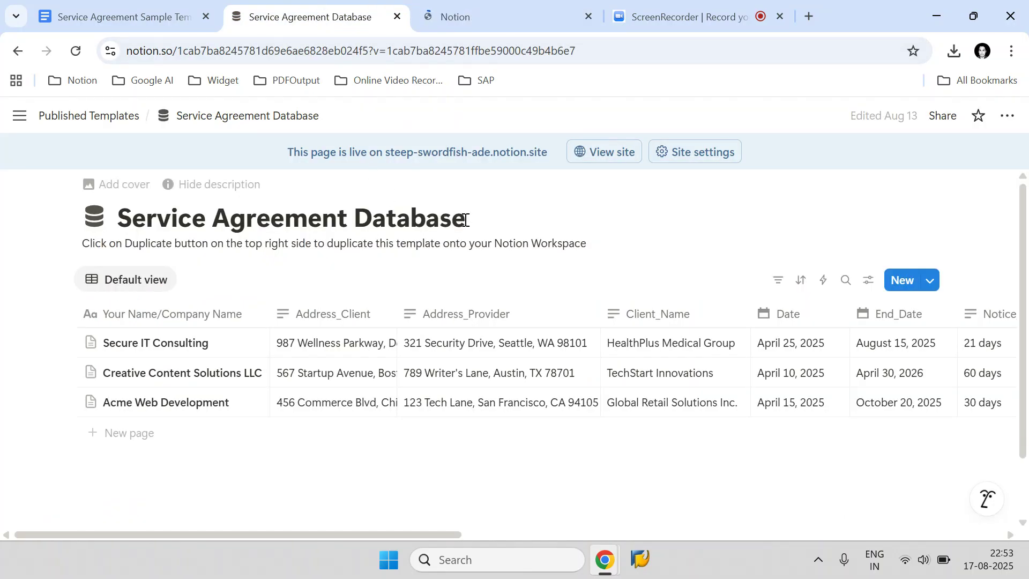
left_click_drag(464, 220, 121, 220)
right_click(140, 217)
left_click(166, 230)
left_click(455, 16)
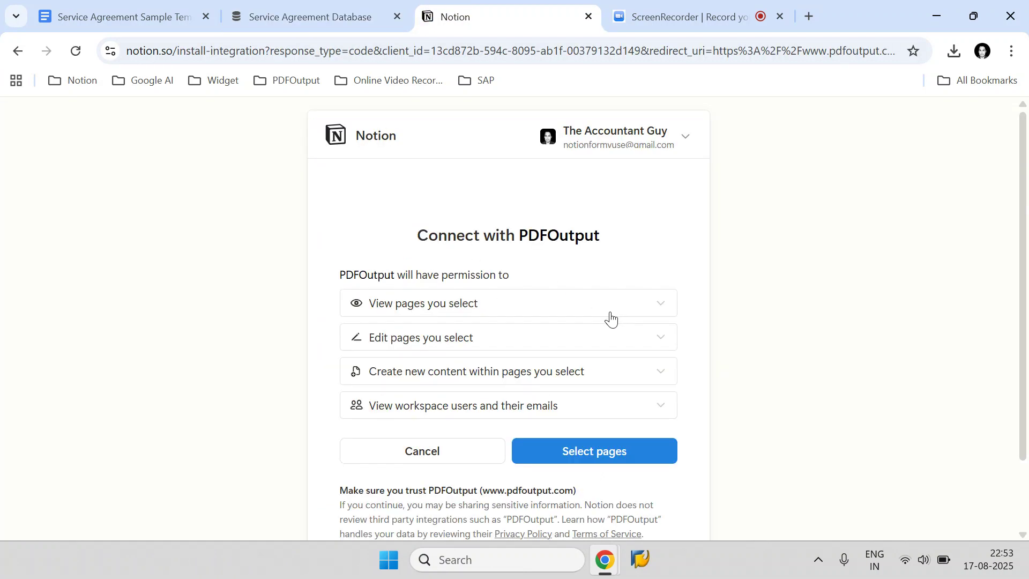
Step: Proceed to page selection, search for the copied title and add the Service Agreement Database to the accessible pages
scroll(613, 374, "down", 2)
scroll(697, 154, "up", 2)
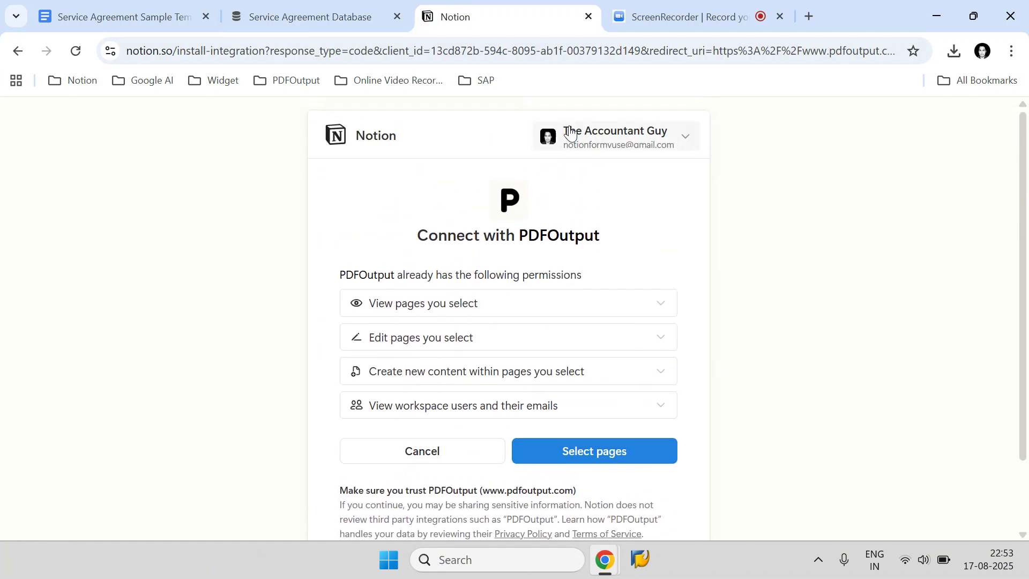
left_click(583, 453)
right_click(402, 231)
left_click(436, 356)
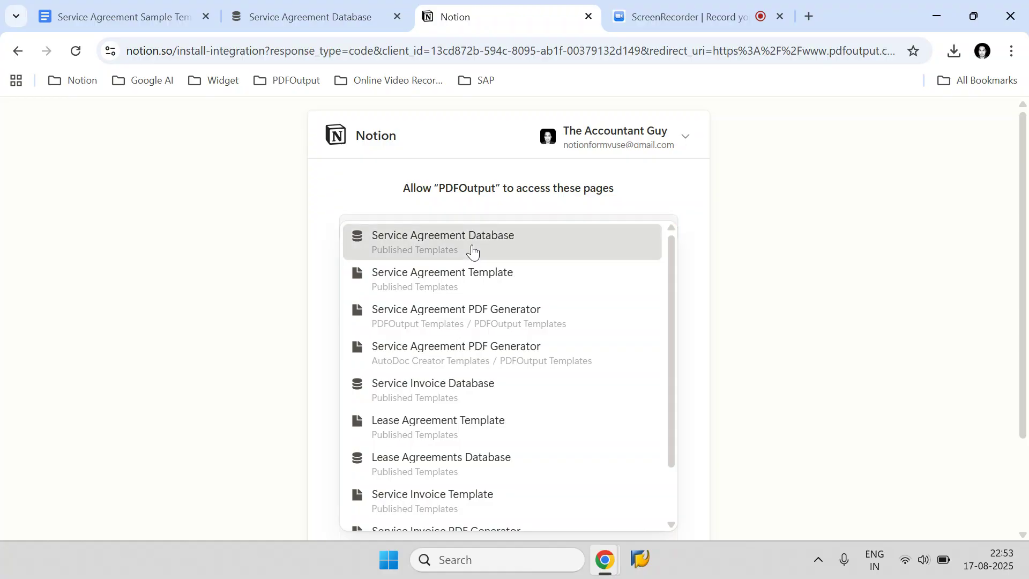
left_click(473, 250)
left_click(653, 200)
Step: Remove the Purchase Order Database from the private pages selected for PDFOutput and allow access
left_click(637, 326)
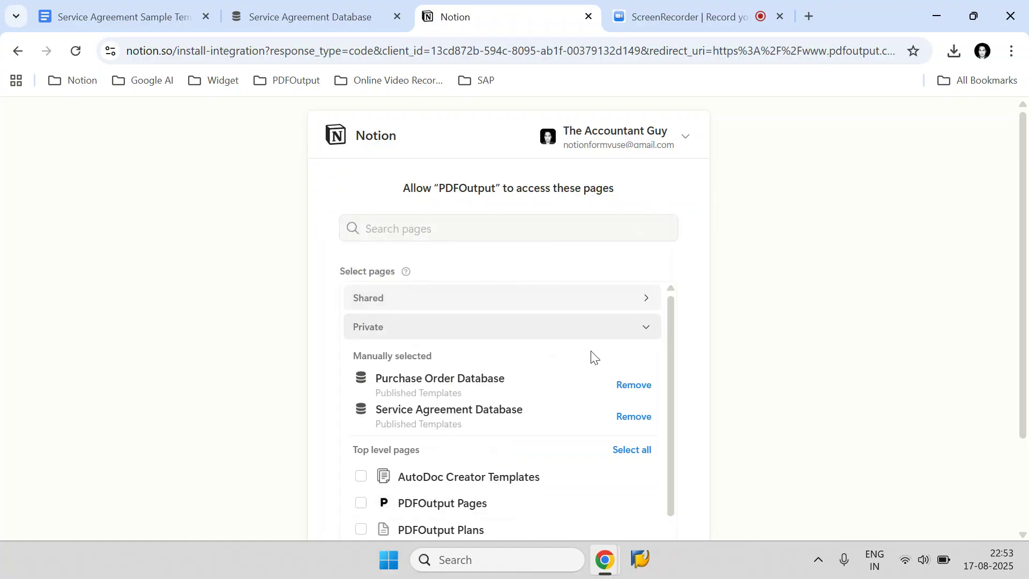
left_click(620, 386)
scroll(705, 382, "down", 3)
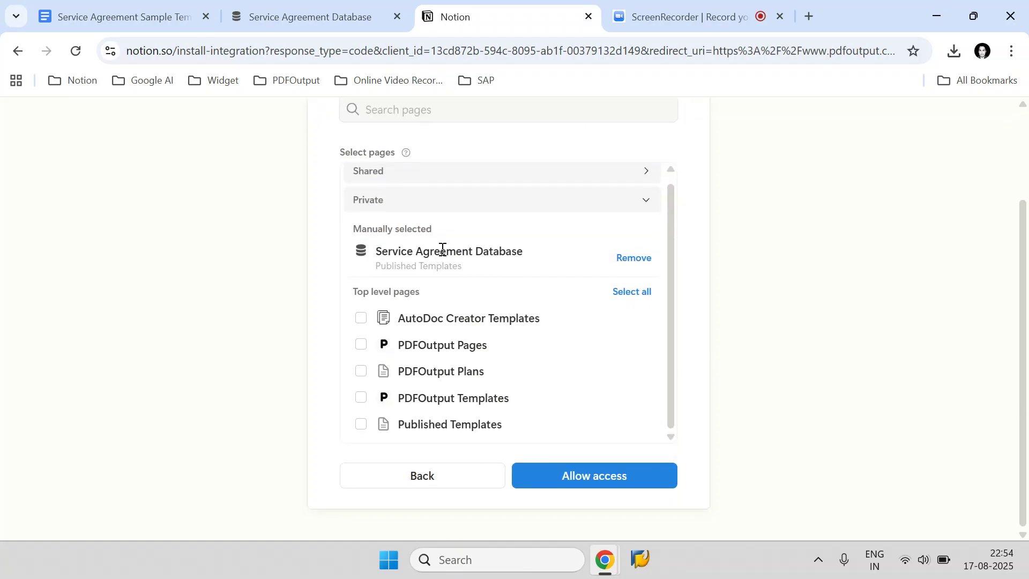
left_click(598, 477)
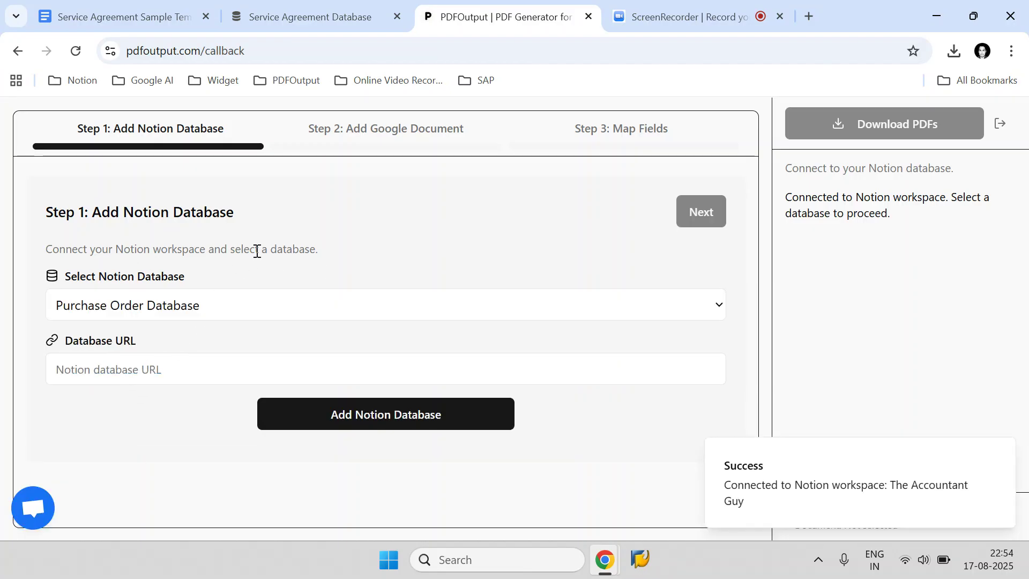
Step: Choose Service Agreement Database as the Notion database and proceed to the Google document step
left_click(278, 317)
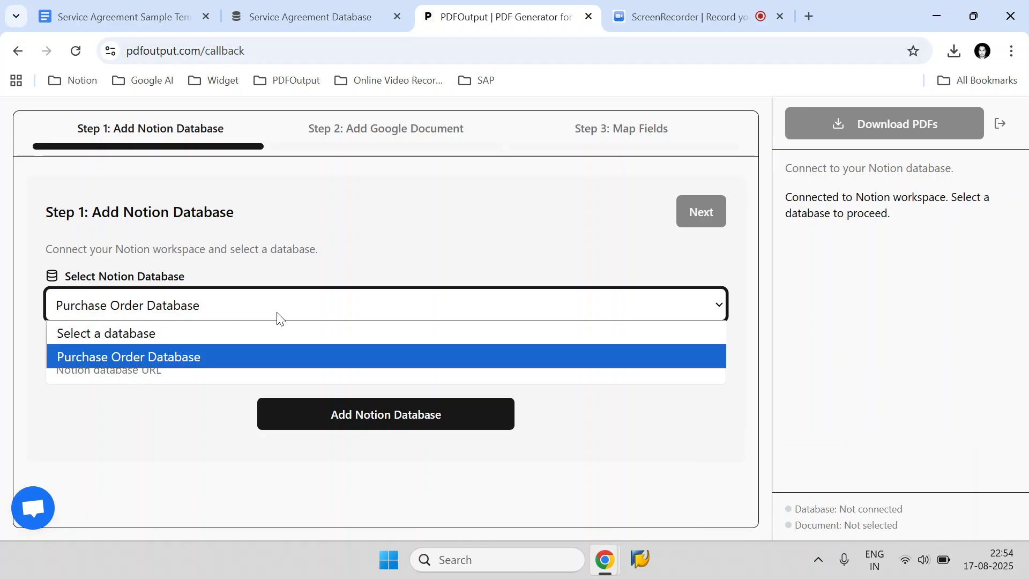
left_click(278, 317)
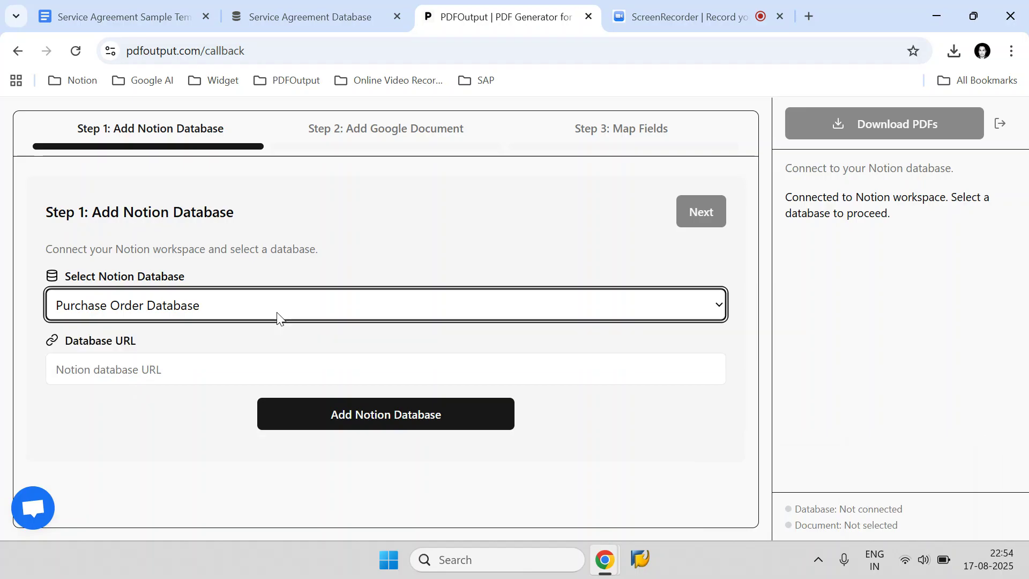
left_click(611, 6)
left_click(472, 499)
left_click(509, 6)
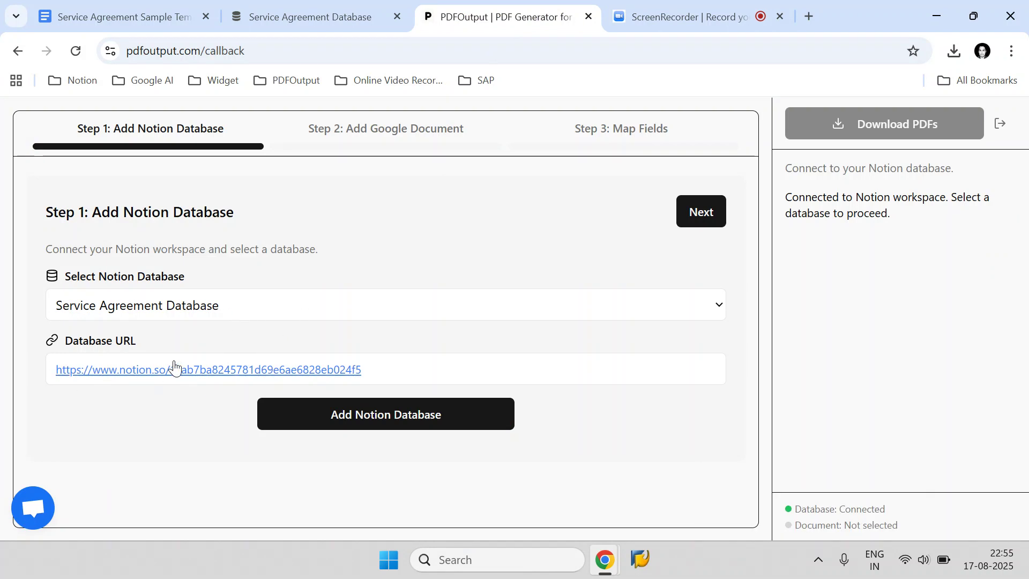
left_click(707, 219)
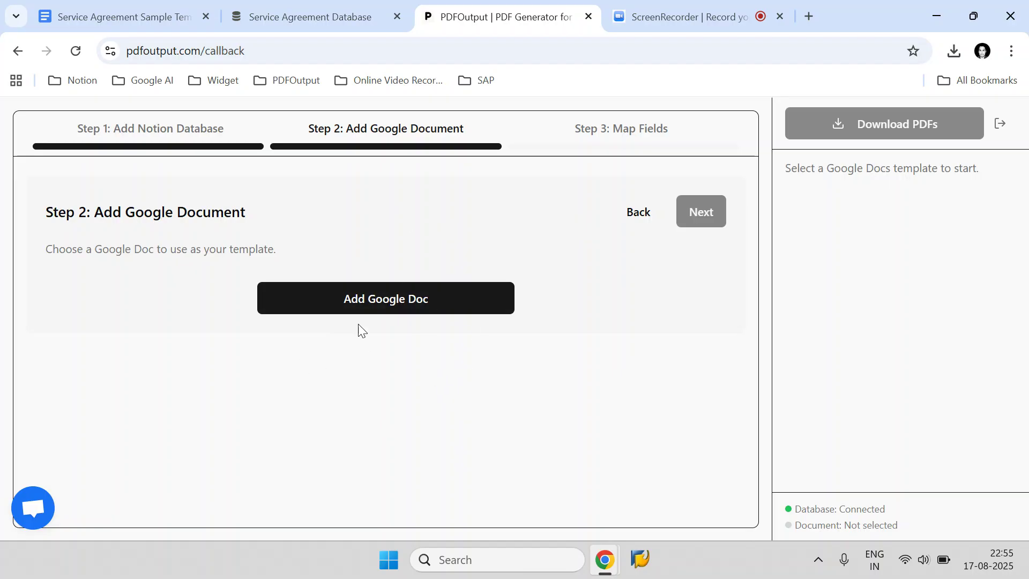
Step: Open the Google Doc picker and copy the file name "Service Agreement Sample Template" from the template document
left_click(366, 307)
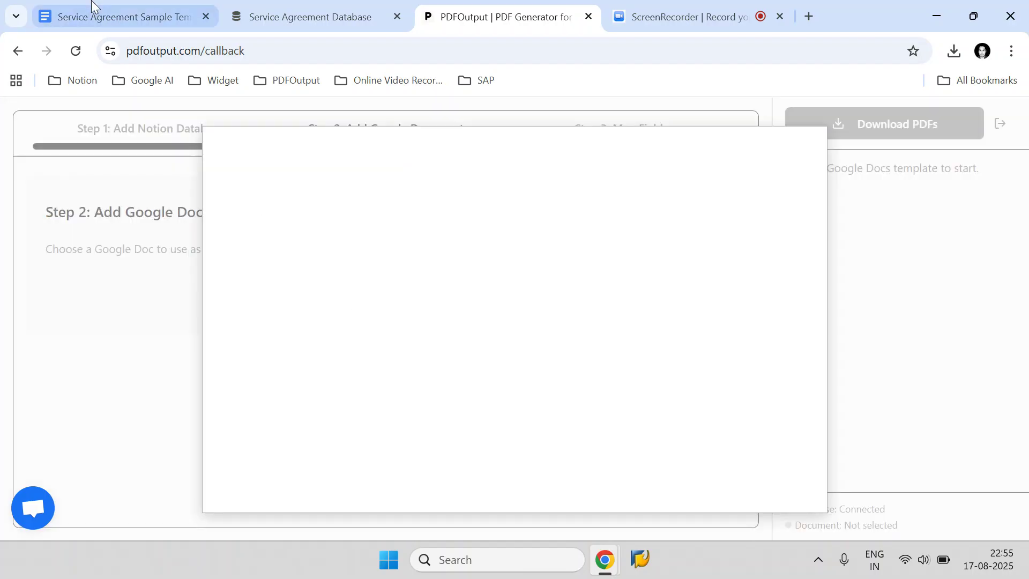
left_click(92, 8)
left_click(286, 115)
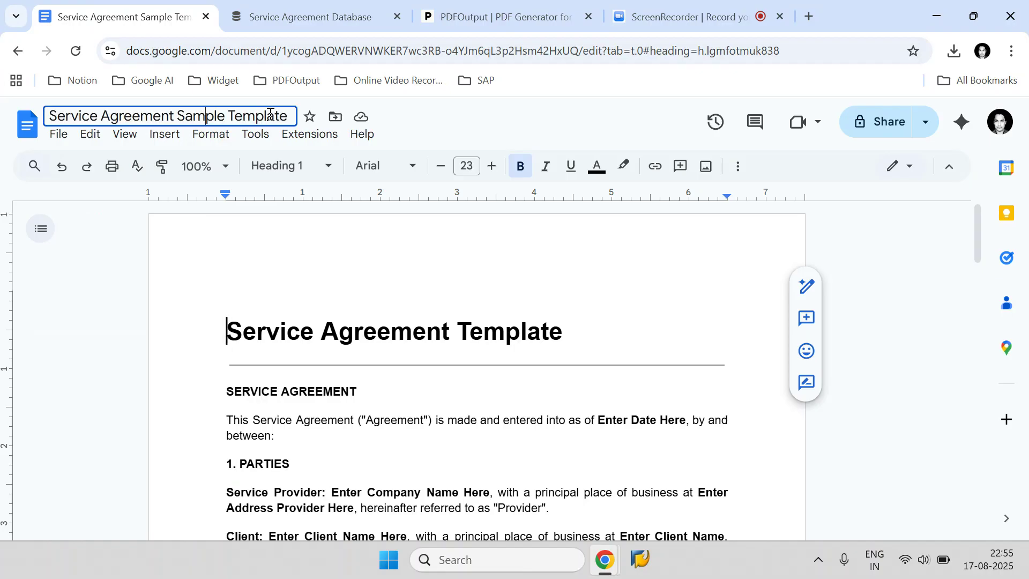
left_click_drag(292, 116, 47, 116)
right_click(101, 118)
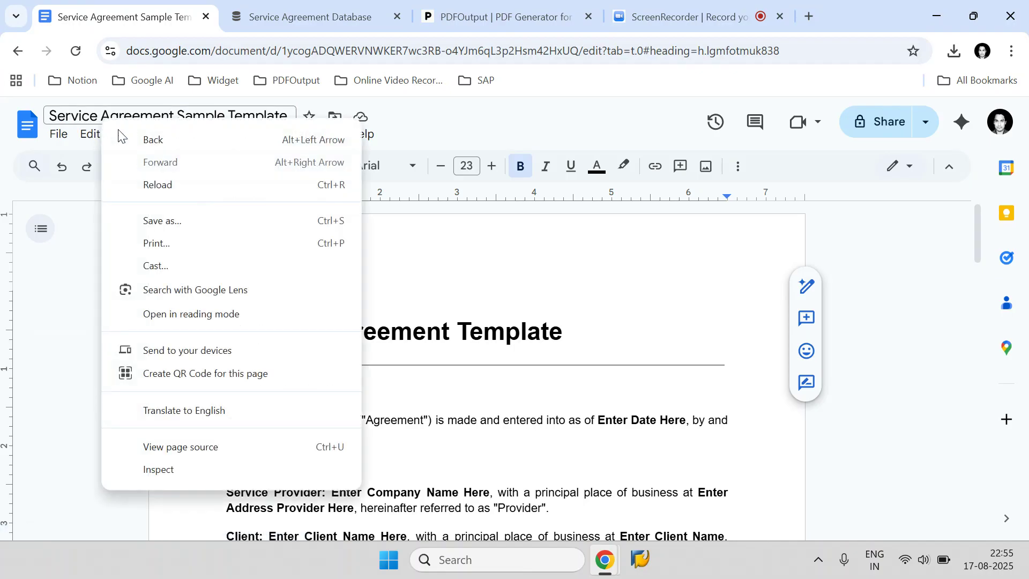
key("Escape")
right_click(259, 117)
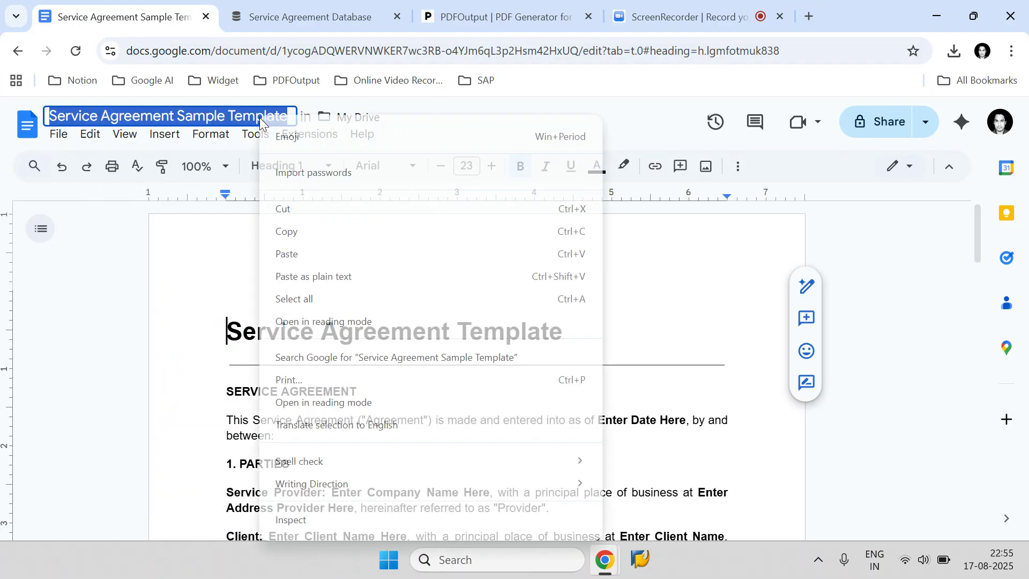
left_click(302, 242)
Step: Search Google Drive for "Service Agreement Sample Template" in PDFOutput's file picker and connect that document as the template
left_click(499, 17)
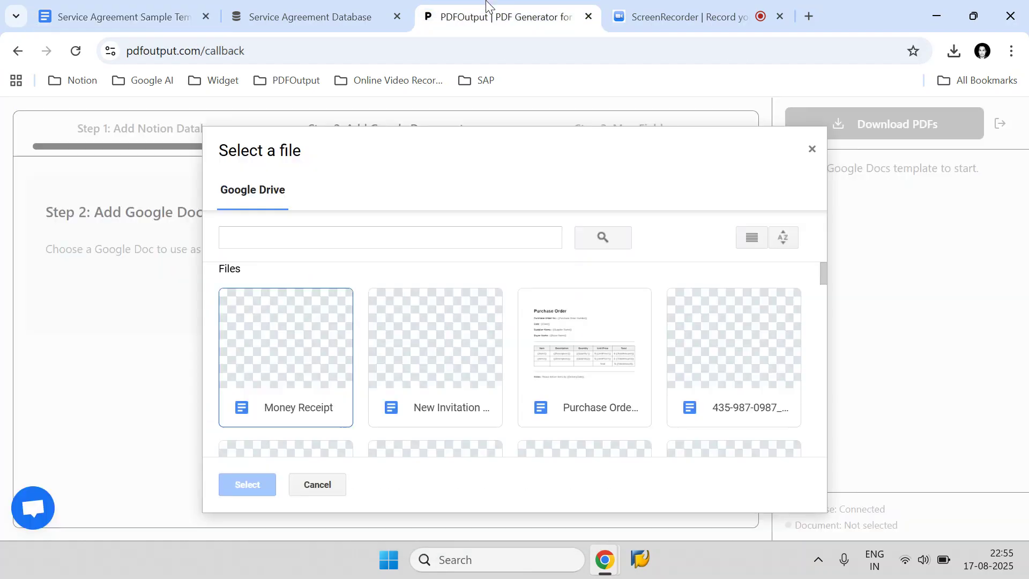
left_click(280, 238)
right_click(280, 238)
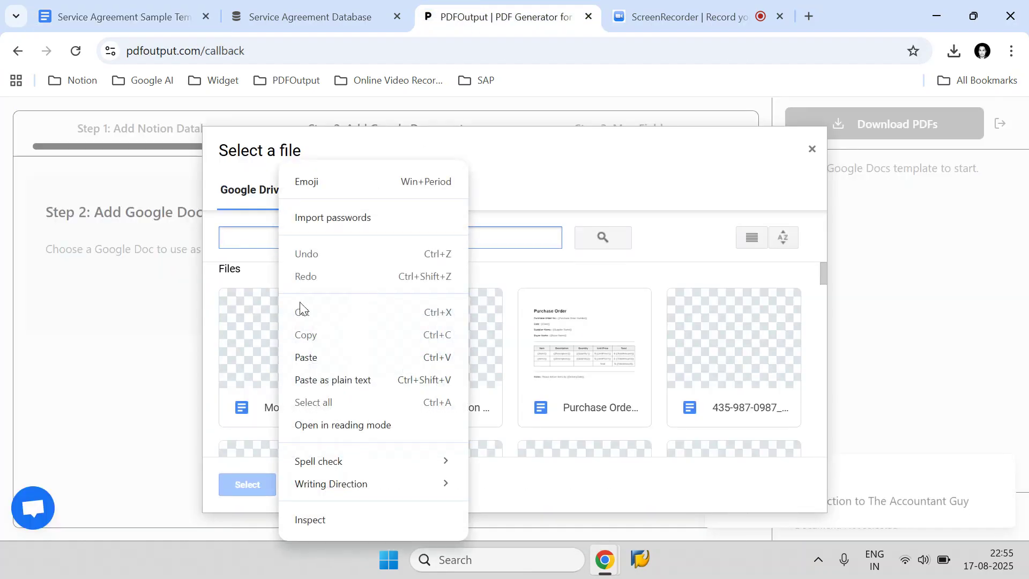
left_click(311, 354)
left_click(603, 238)
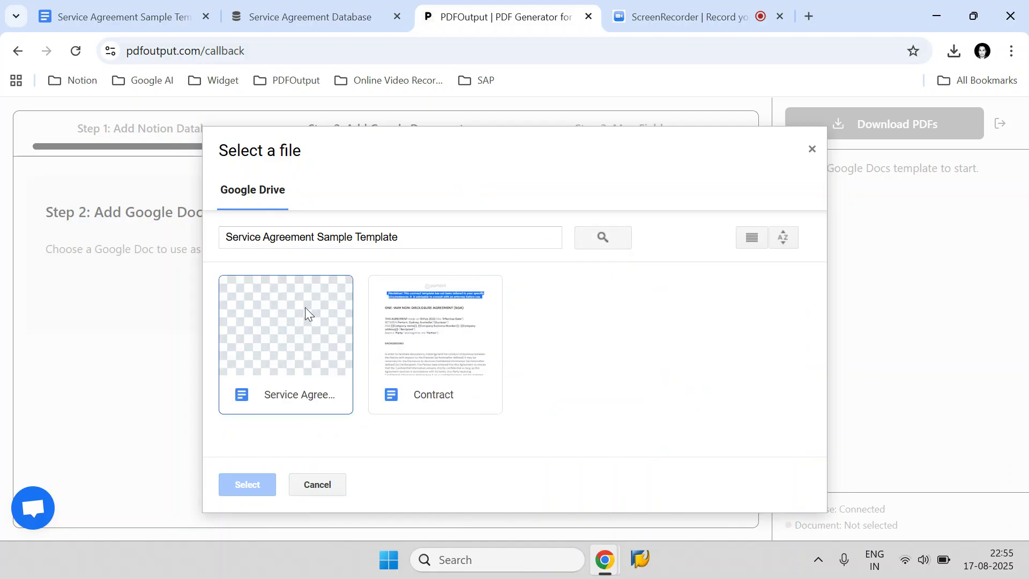
left_click(269, 329)
left_click(267, 483)
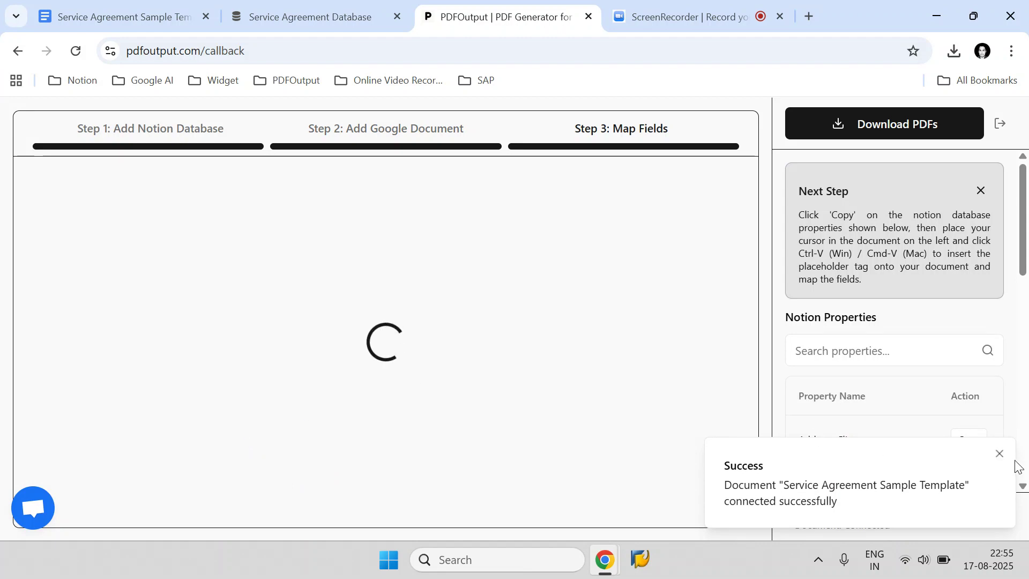
left_click(999, 453)
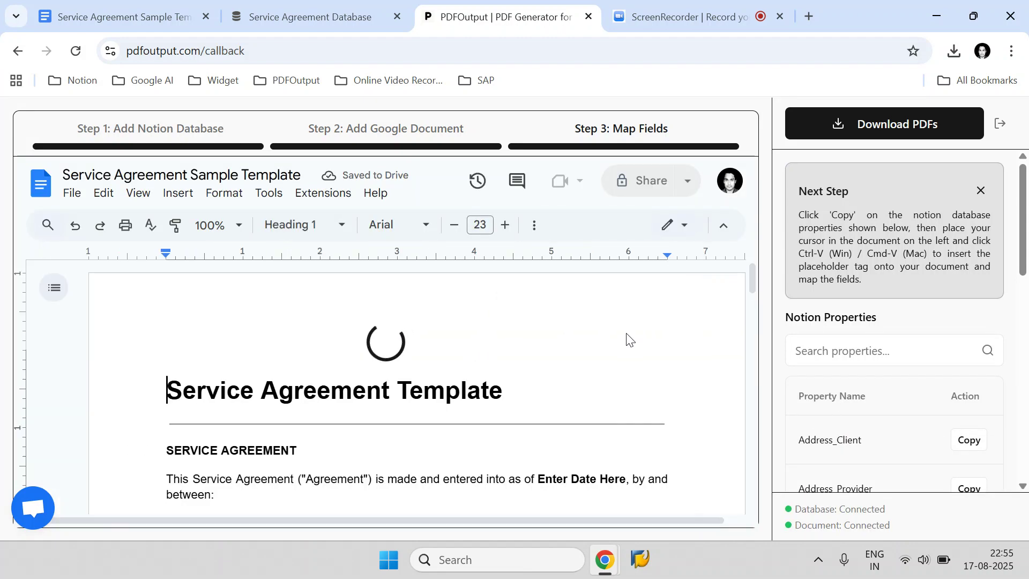
Step: Review the service agreement template's fill-in fields and the list of available Notion properties
scroll(534, 356, "down", 3)
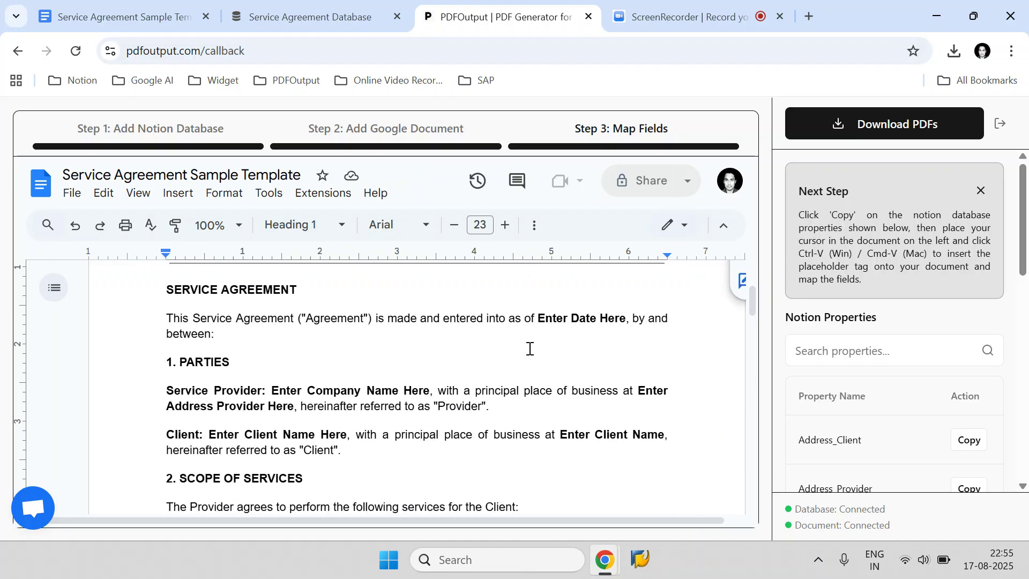
scroll(531, 350, "up", 3)
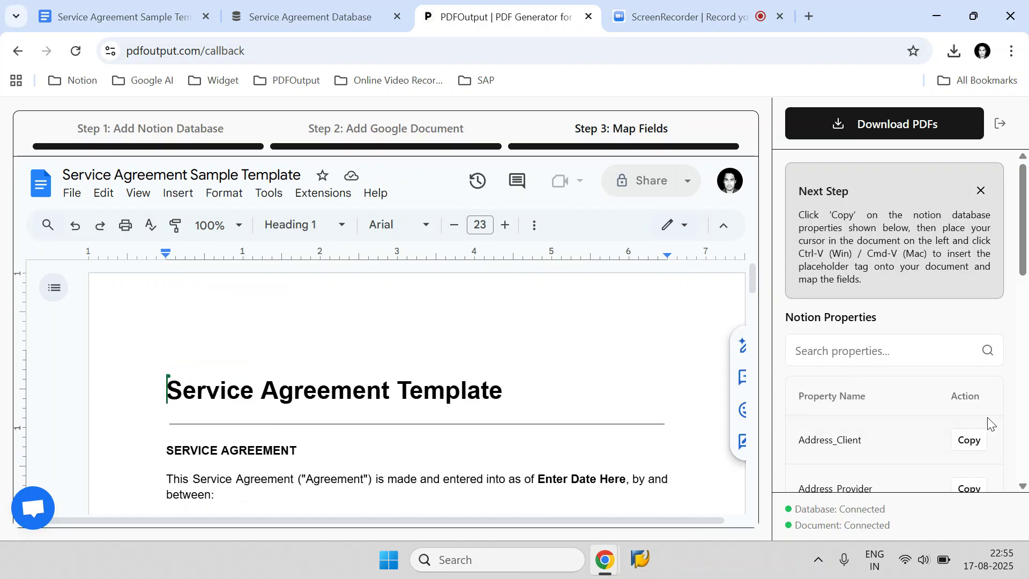
scroll(949, 390, "down", 5)
scroll(949, 378, "down", 2)
scroll(464, 415, "down", 3)
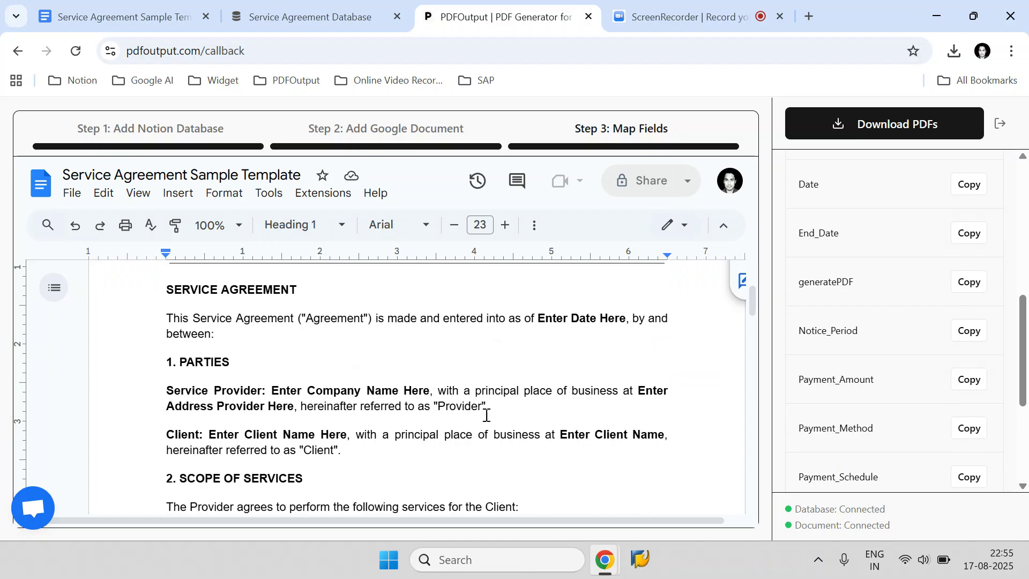
scroll(516, 454, "up", 2)
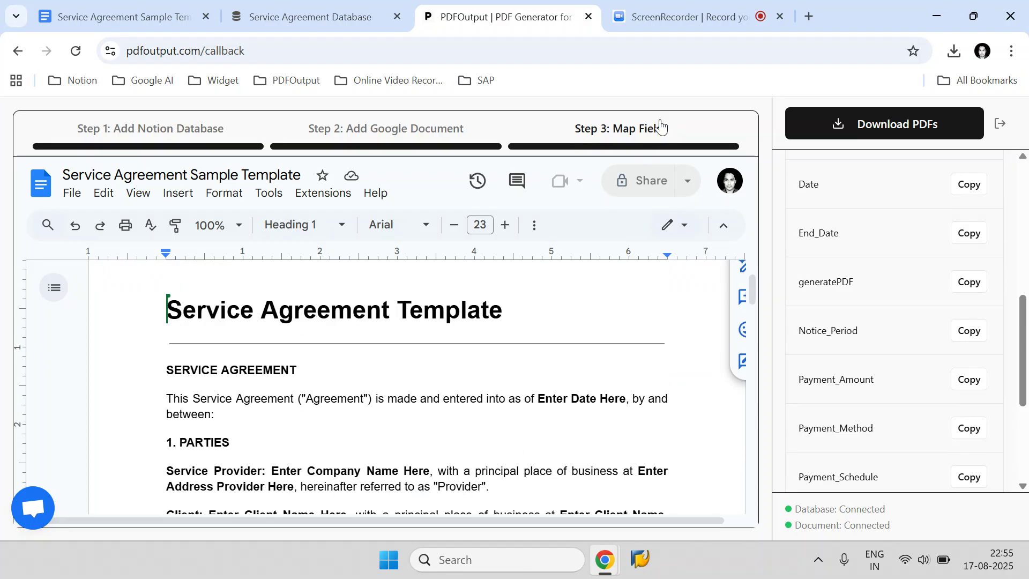
scroll(379, 411, "up", 2)
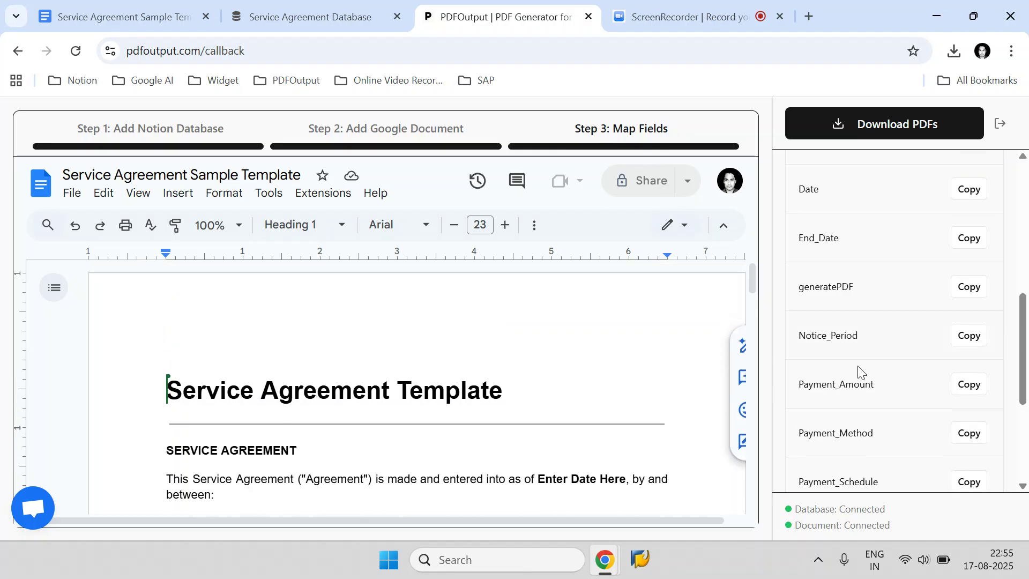
scroll(860, 343, "up", 7)
scroll(543, 398, "down", 2)
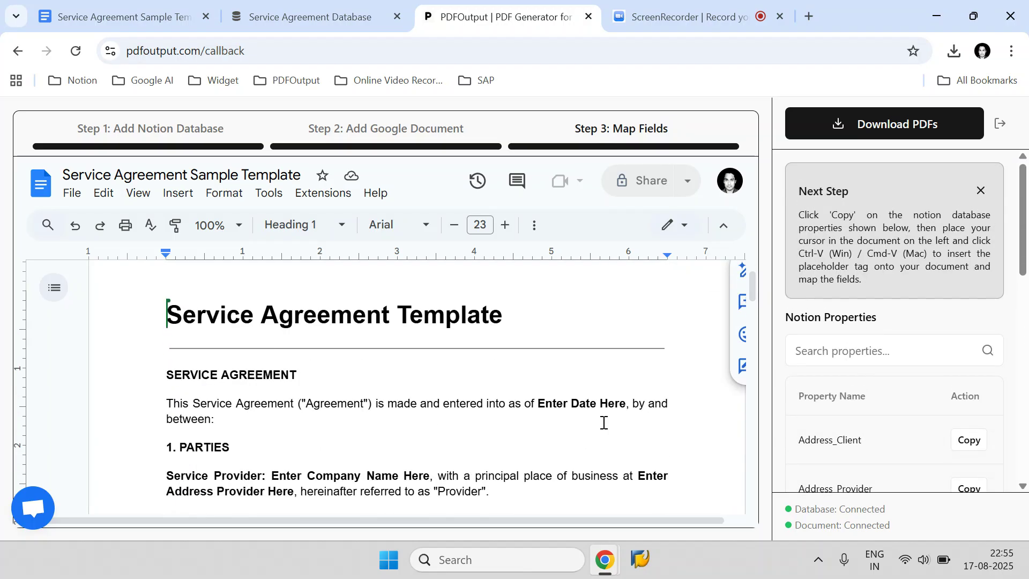
Step: Search the Notion properties for "Date" and check the Date column in the Service Agreement Database in Notion
left_click_drag(540, 398, 626, 396)
left_click(854, 351)
type("Date")
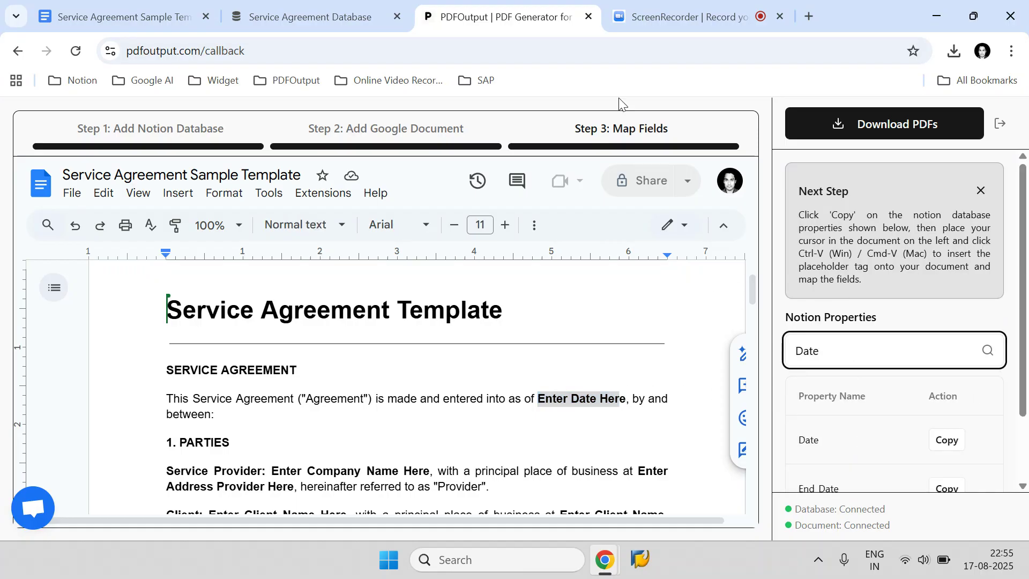
left_click(345, 8)
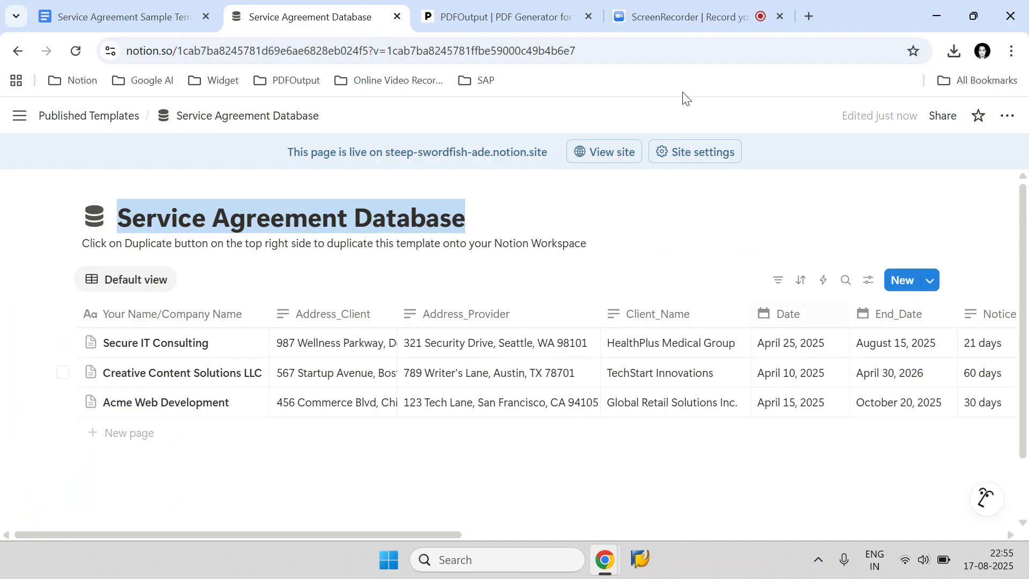
left_click(506, 16)
scroll(874, 353, "down", 1)
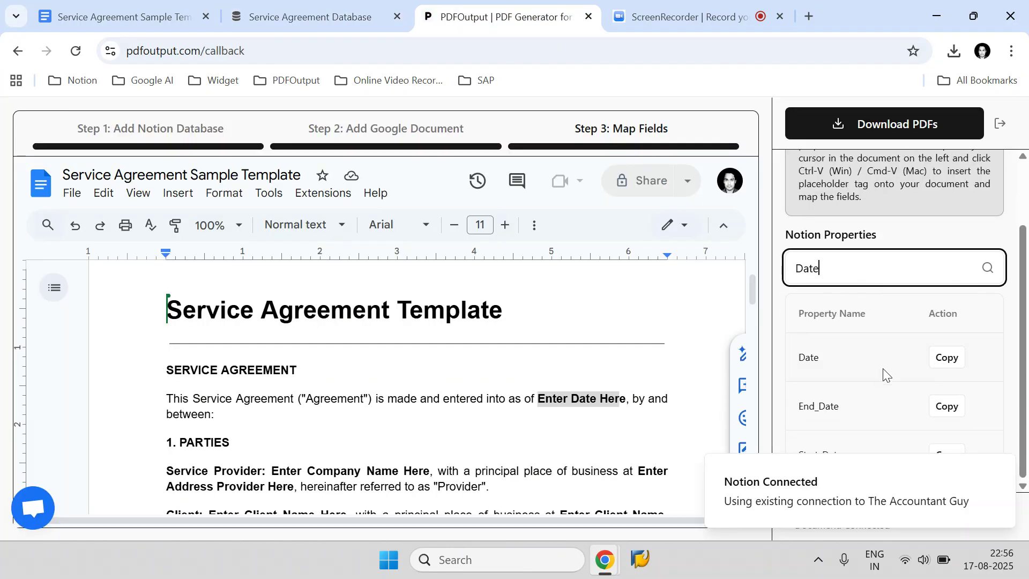
Step: Replace "Enter Date Here" in the agreement's opening paragraph with the copied {{Date}} placeholder
left_click(946, 358)
left_click(626, 406)
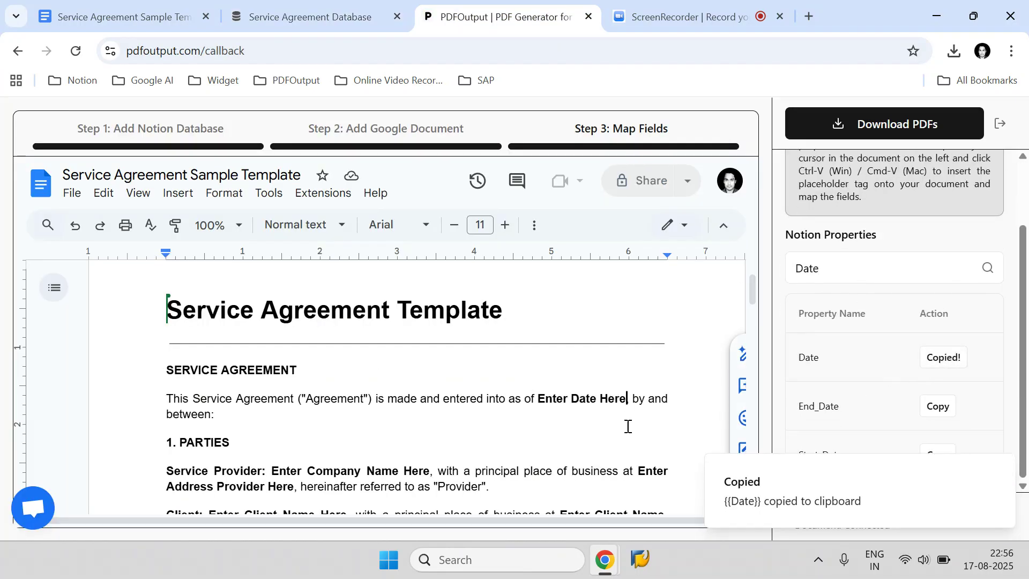
key("BackSpace")
key("BackSpace")
key("BackSpace")
key("BackSpace")
key("BackSpace")
key("BackSpace")
key("BackSpace")
key("BackSpace")
key("BackSpace")
key("BackSpace")
key("BackSpace")
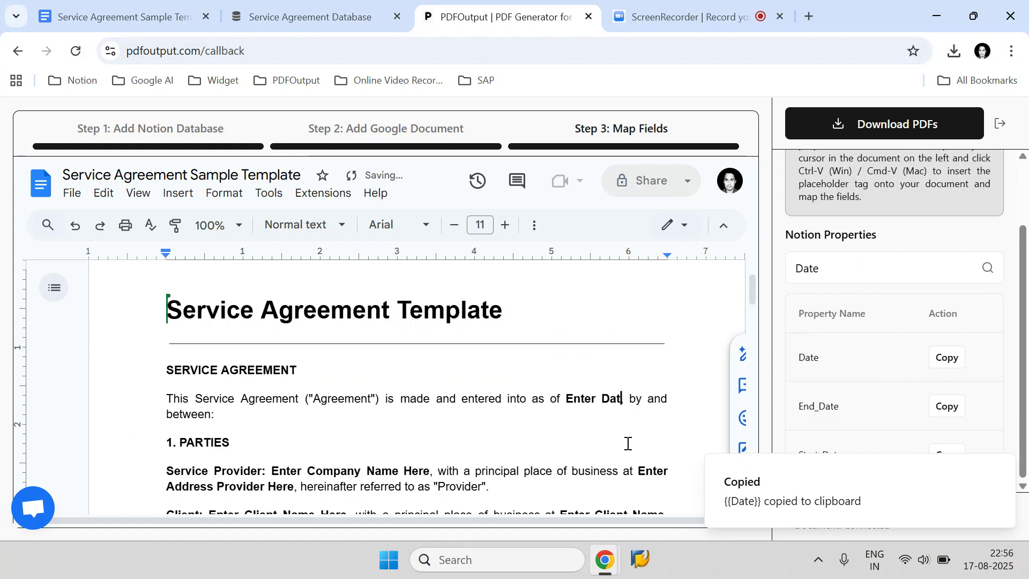
key("BackSpace")
key("BackSpace")
key("BackSpace")
key("BackSpace")
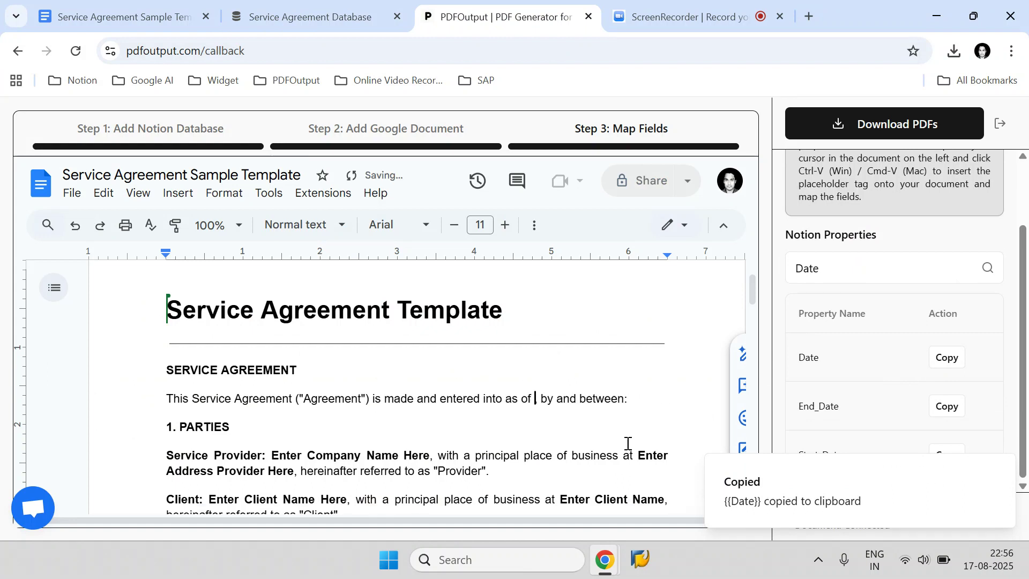
key("ctrl+v")
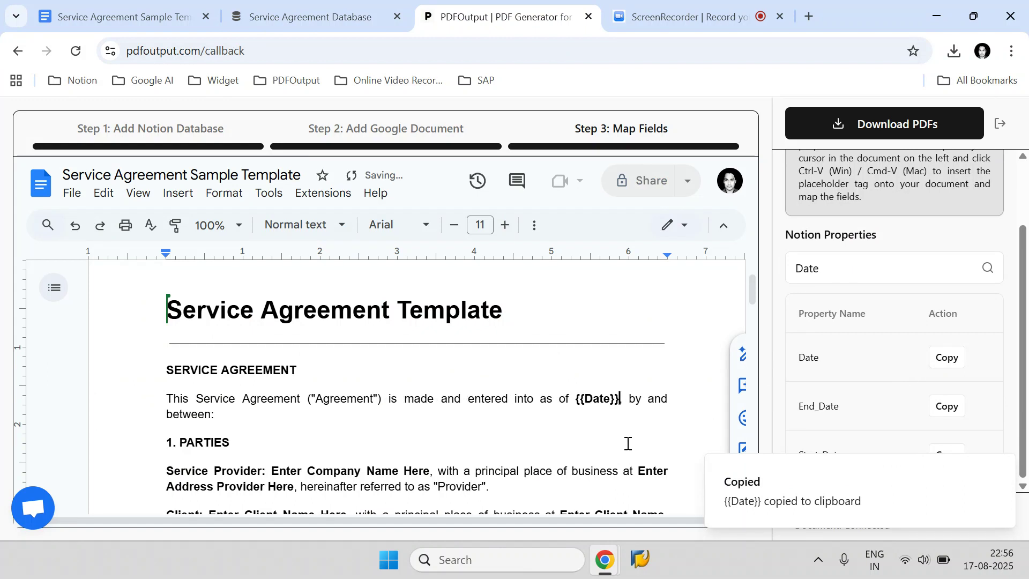
Step: Find the "Company" property and replace "Enter Company Name Here" in the Service Provider clause with {{Your Name/Company Name}}
scroll(465, 476, "down", 2)
left_click(911, 265)
key("ctrl+a")
type("Compan")
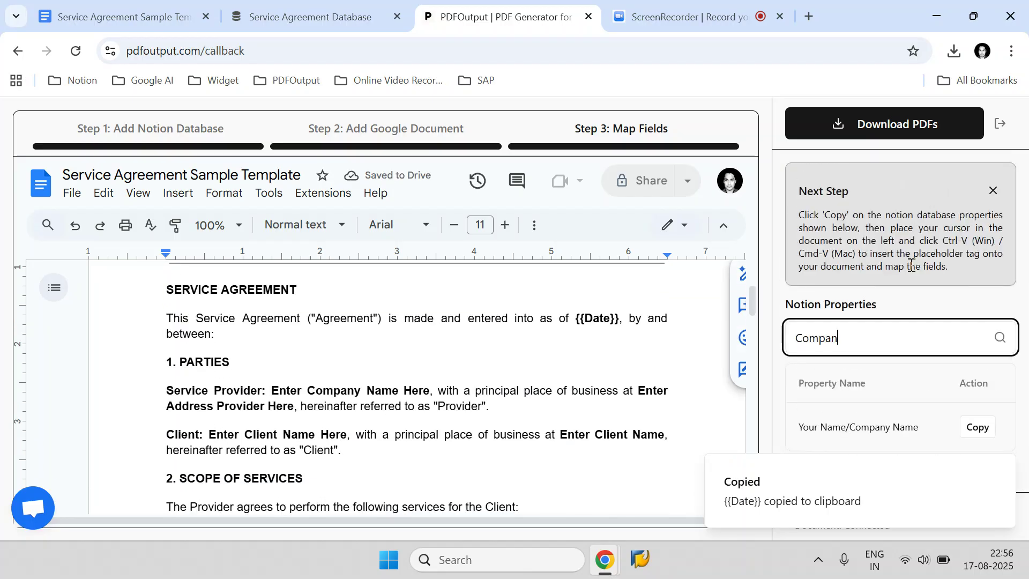
type("y")
left_click(997, 470)
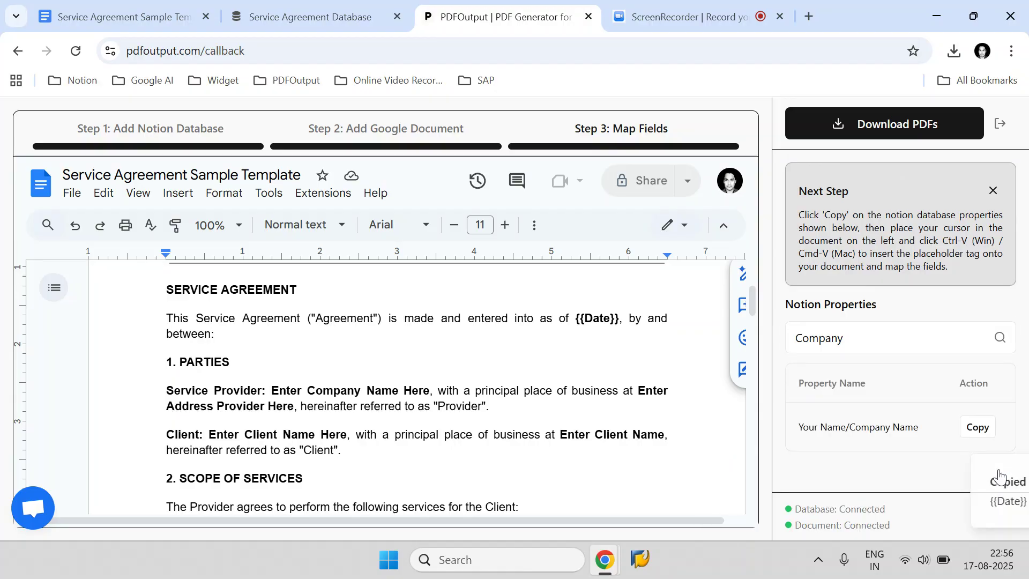
left_click(976, 431)
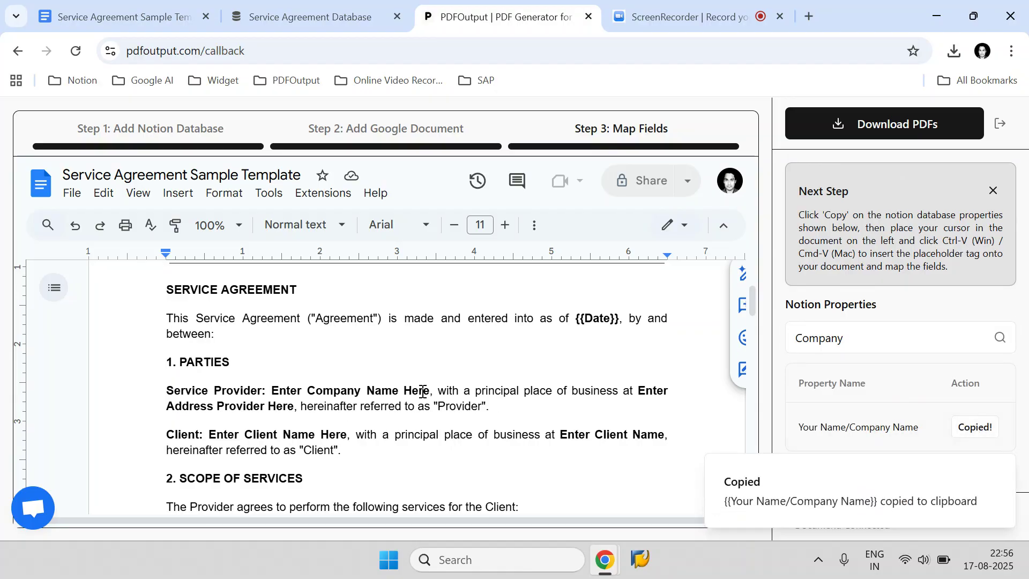
left_click_drag(429, 390, 277, 387)
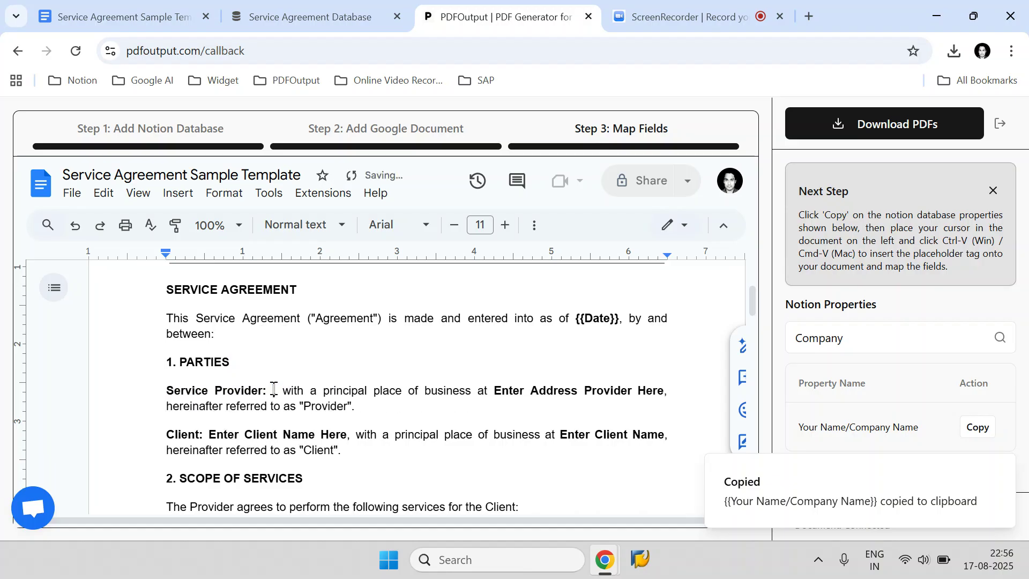
key("ctrl+v")
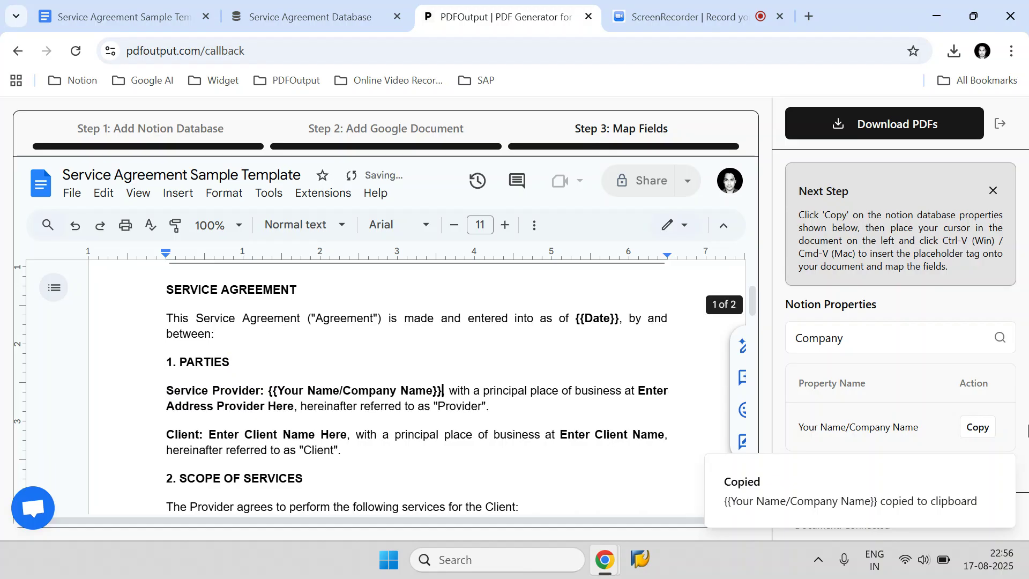
Step: Find the provider's address property and replace "Enter Address Provider Here" in the Service Provider clause with {{Address_Provider}}
double_click(865, 336)
type("a")
key("BackSpace")
type("Coma")
key("BackSpace")
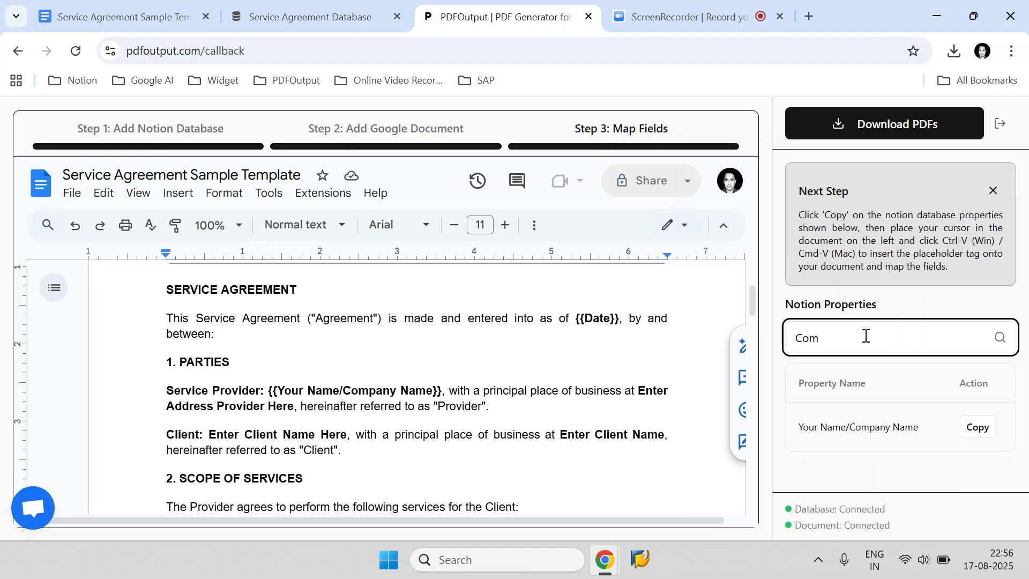
double_click(866, 336)
type("Add")
scroll(896, 384, "down", 1)
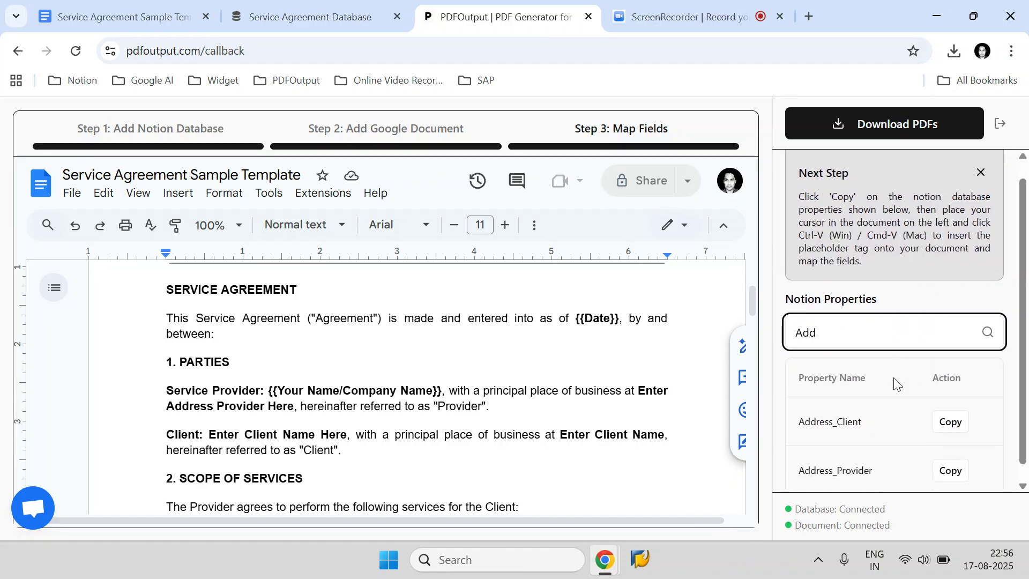
left_click(946, 459)
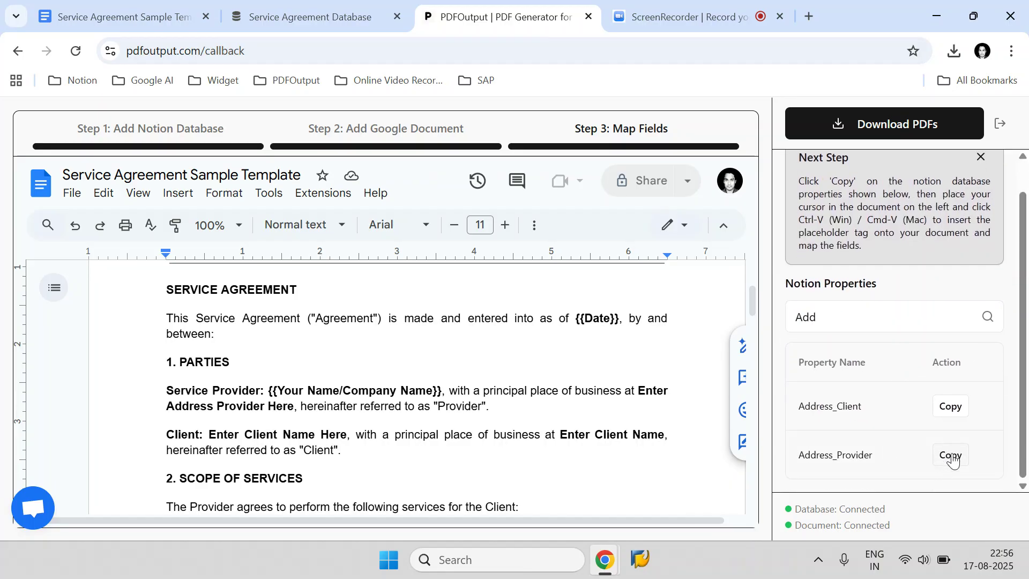
left_click_drag(648, 395, 294, 408)
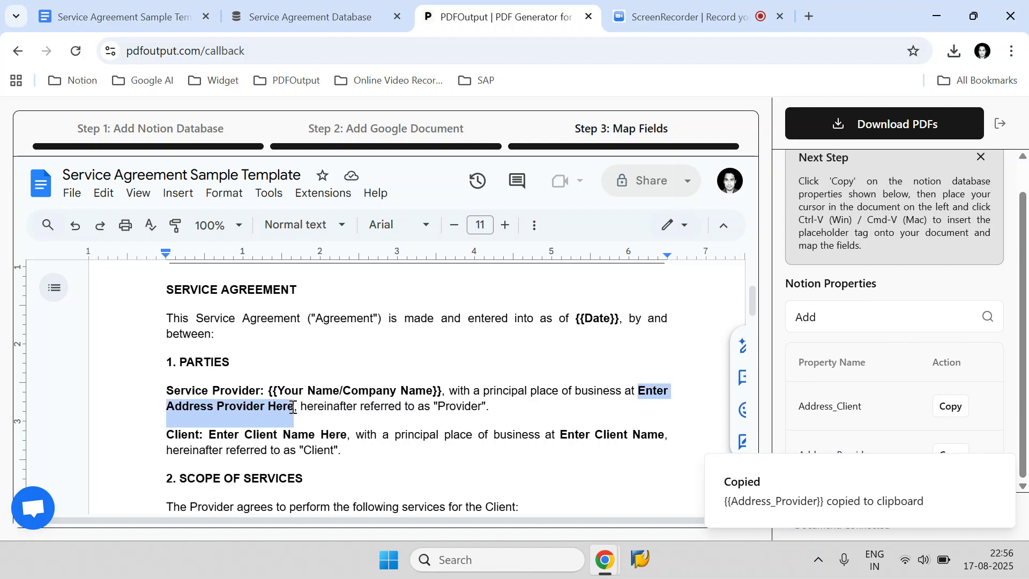
key("BackSpace")
key("ctrl+v")
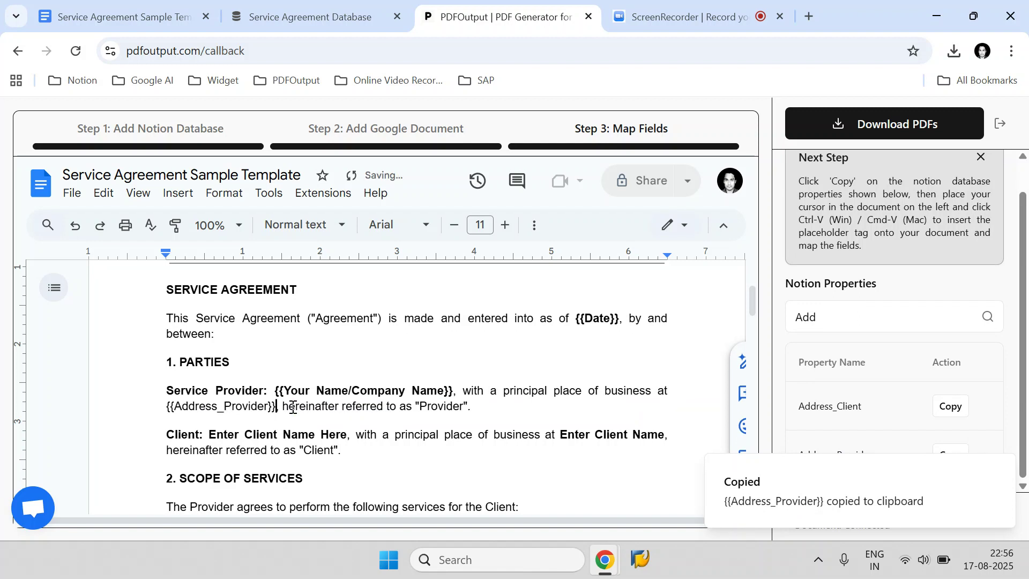
Step: Search the properties for "Client" and replace "Enter Client Name Here" in the Client clause with {{Client_Name}}
left_click(809, 320)
key("ctrl+a")
type("Clie")
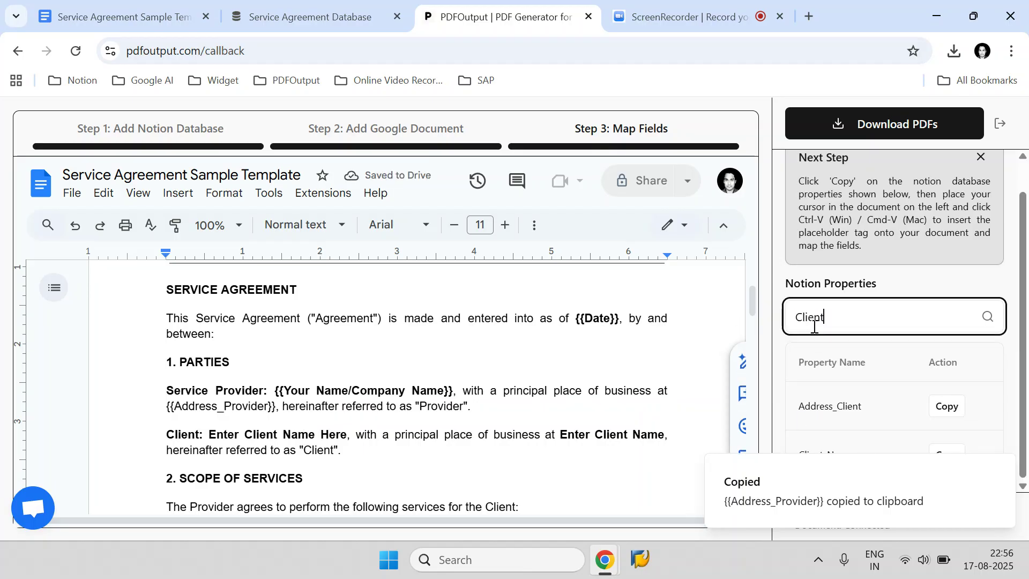
left_click(948, 457)
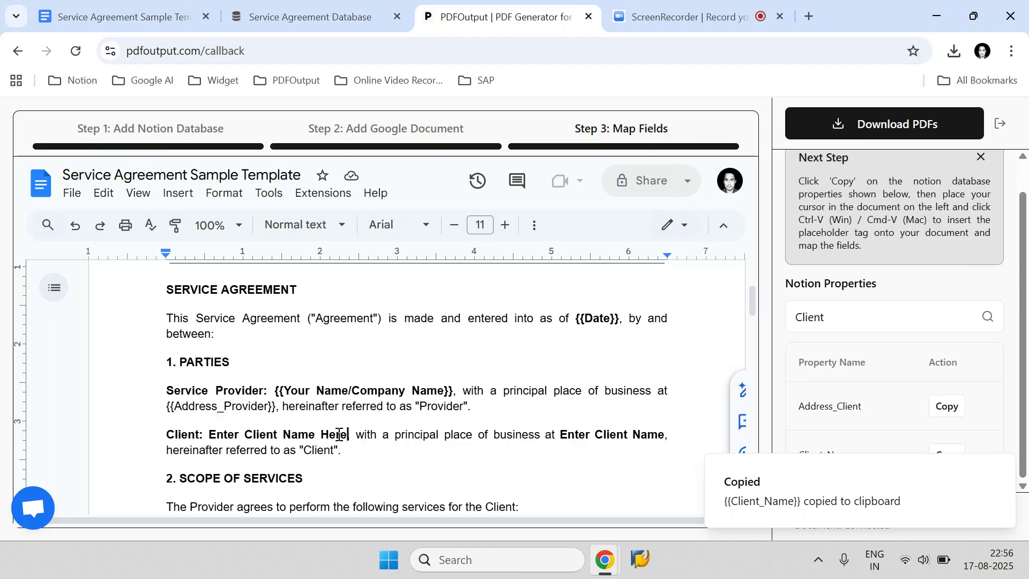
key("ctrl+shift+Left")
key("ctrl+shift+Left")
key("ctrl+shift+Left")
key("ctrl+shift+Left")
key("ctrl+v")
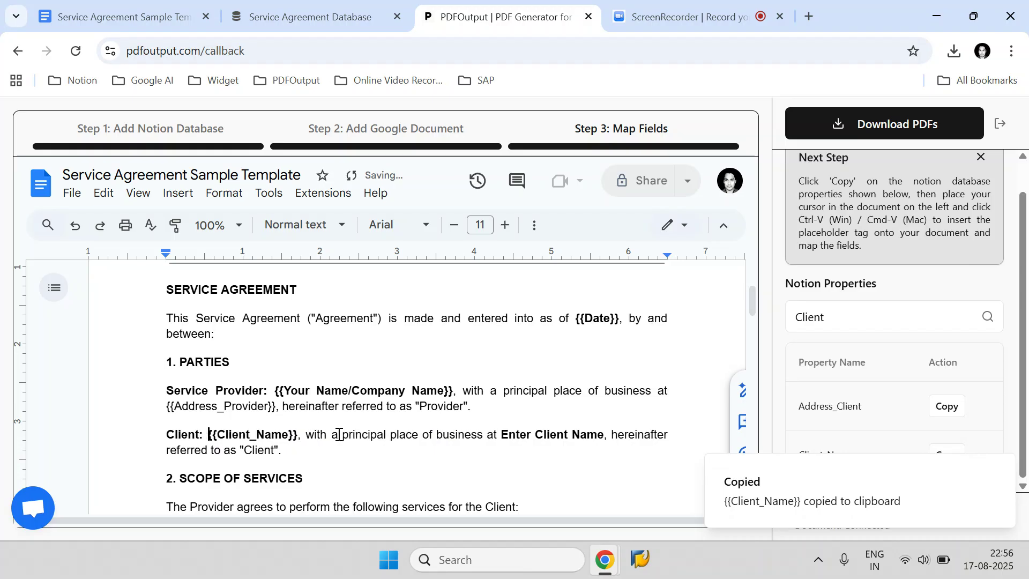
Step: Replace "Enter Client Name" after "principal place of business at" in the Client clause with the {{Address_Client}} placeholder
left_click(869, 317)
key("ctrl+a")
left_click(938, 405)
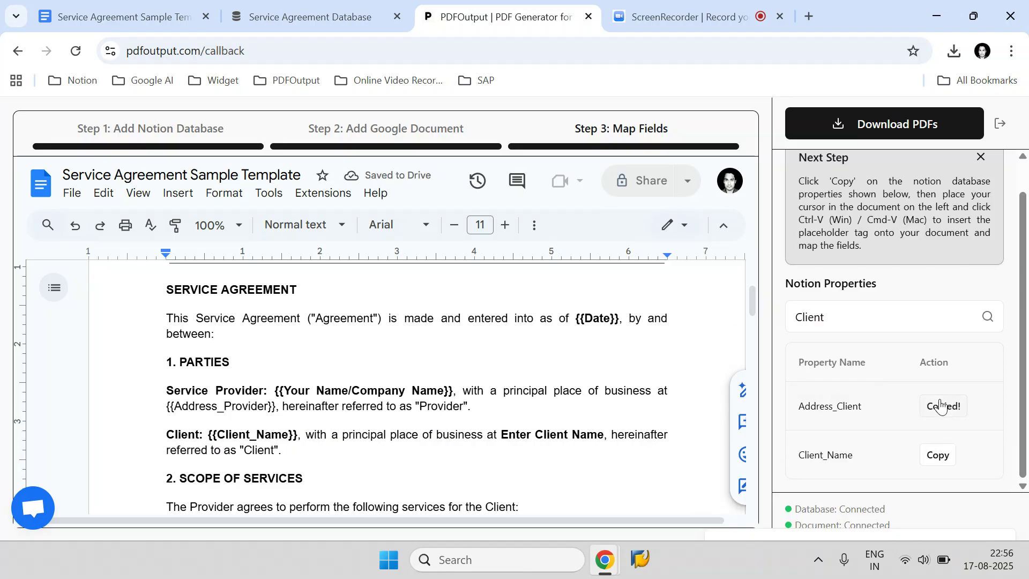
left_click(604, 433)
key("ctrl+shift+Left")
key("ctrl+shift+Left")
key("ctrl+shift+Left")
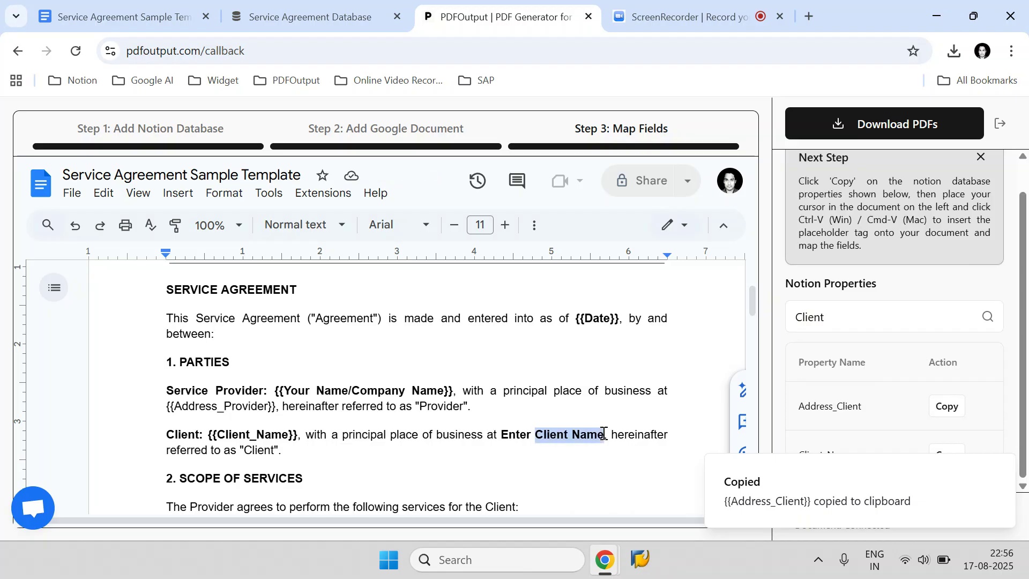
key("ctrl+v")
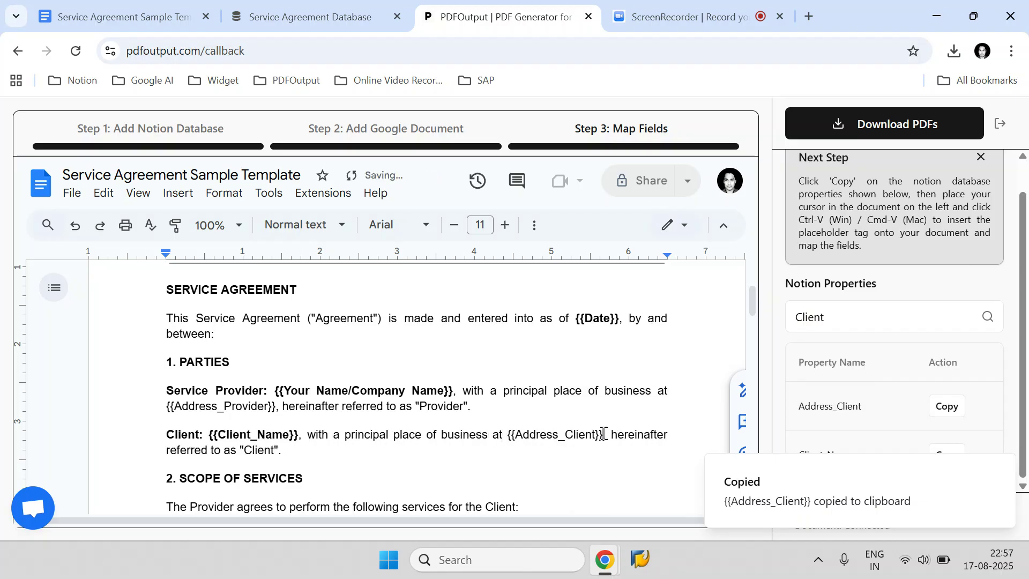
Step: Look through the rest of the template and check the placeholders inserted in the opening and Parties sections
scroll(568, 416, "down", 20)
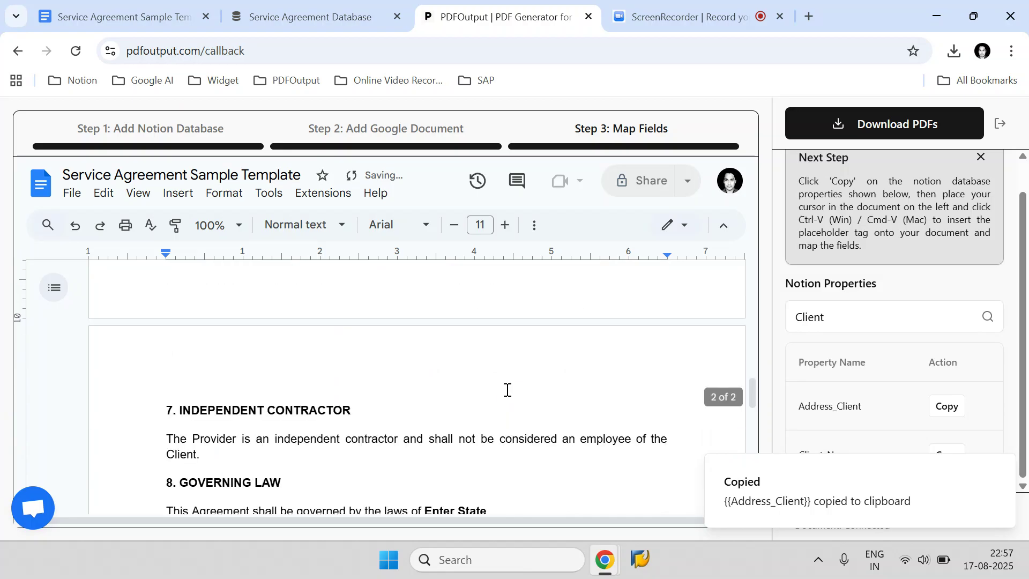
scroll(506, 386, "up", 20)
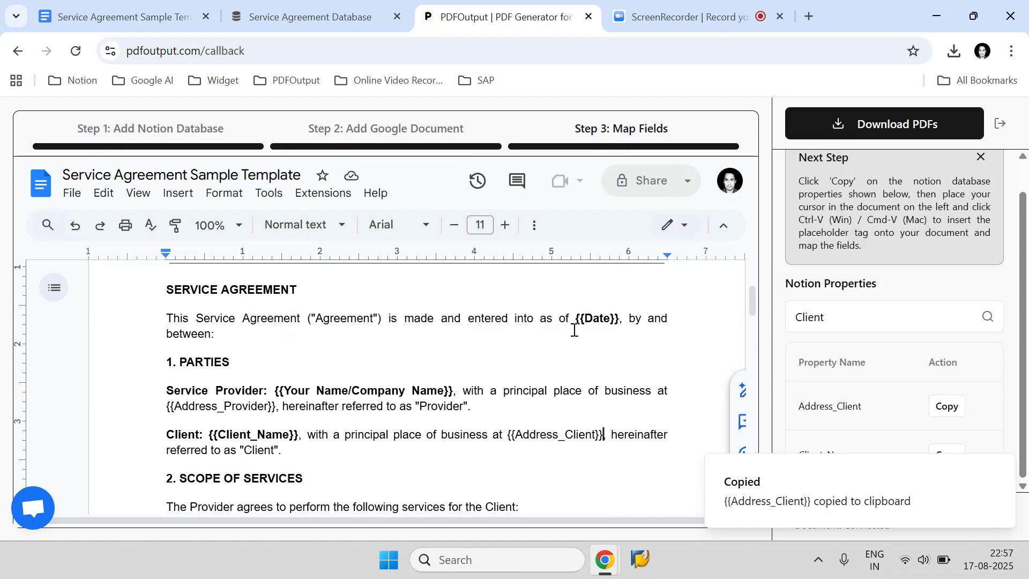
left_click_drag(574, 329, 613, 318)
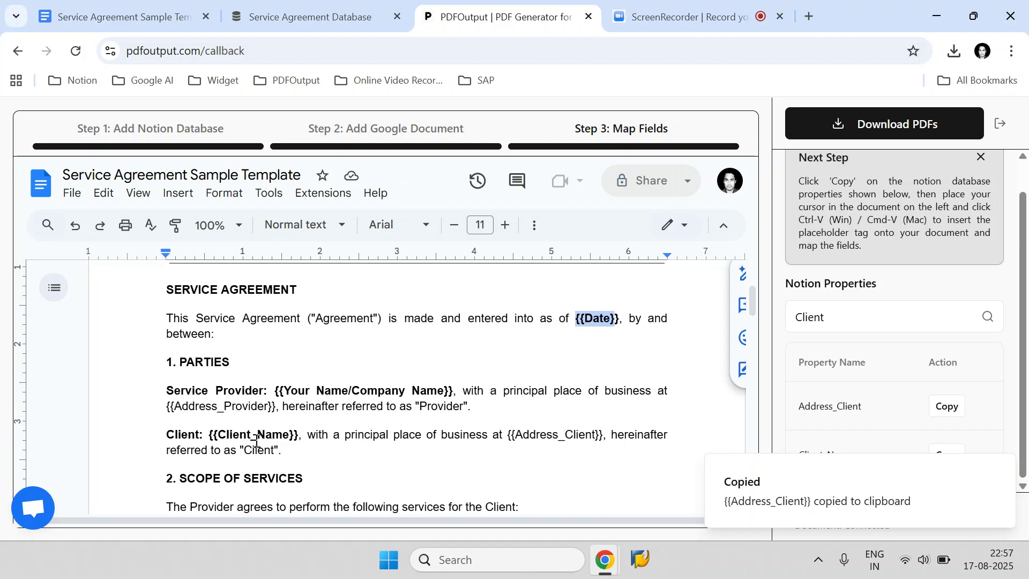
left_click(1001, 472)
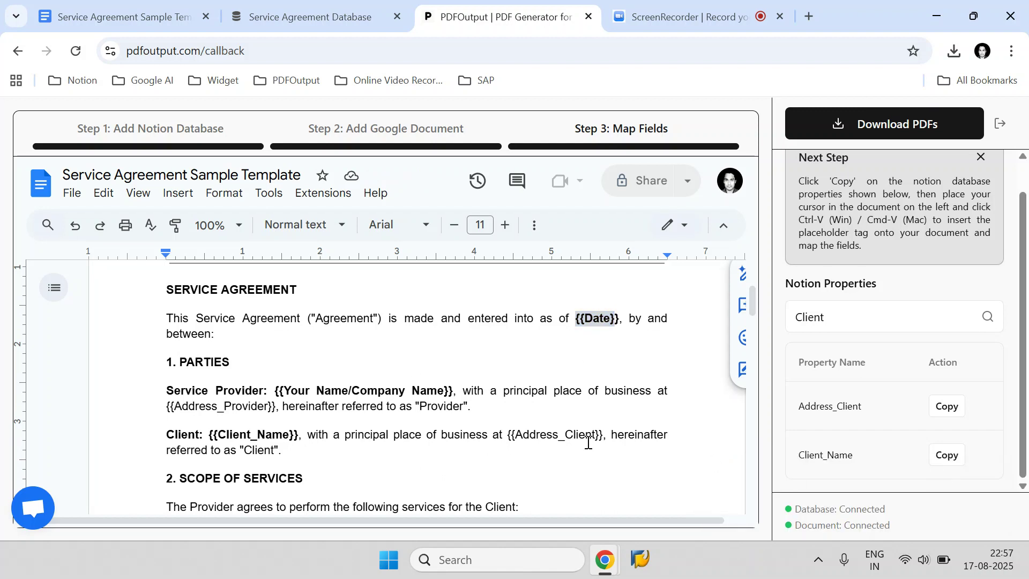
left_click(580, 425)
scroll(554, 410, "up", 3)
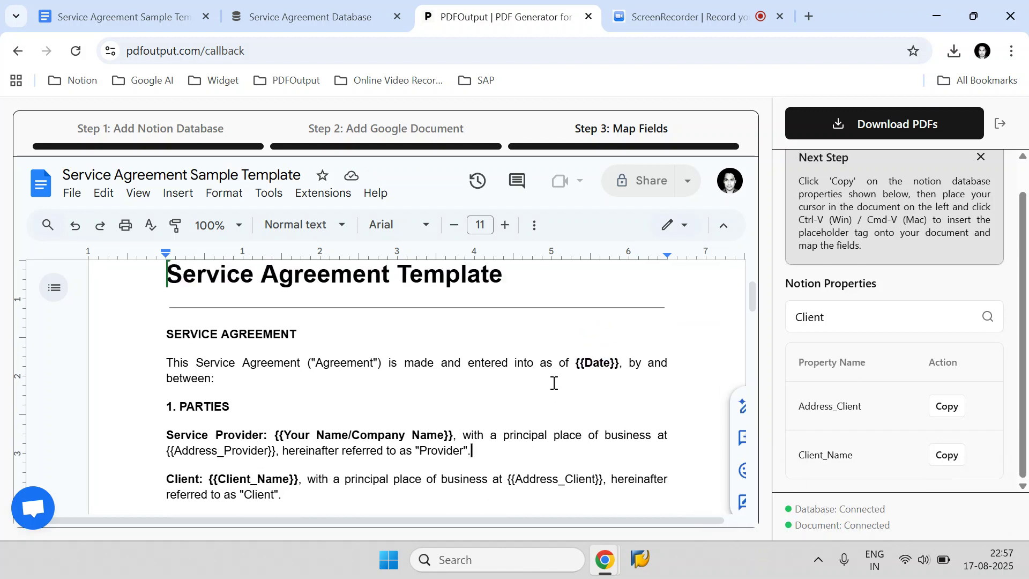
Step: Open the PDF download options, try the Range and Custom row choices, and set the export range to All Rows, comparing the preview with the Notion database
left_click(905, 122)
left_click(838, 196)
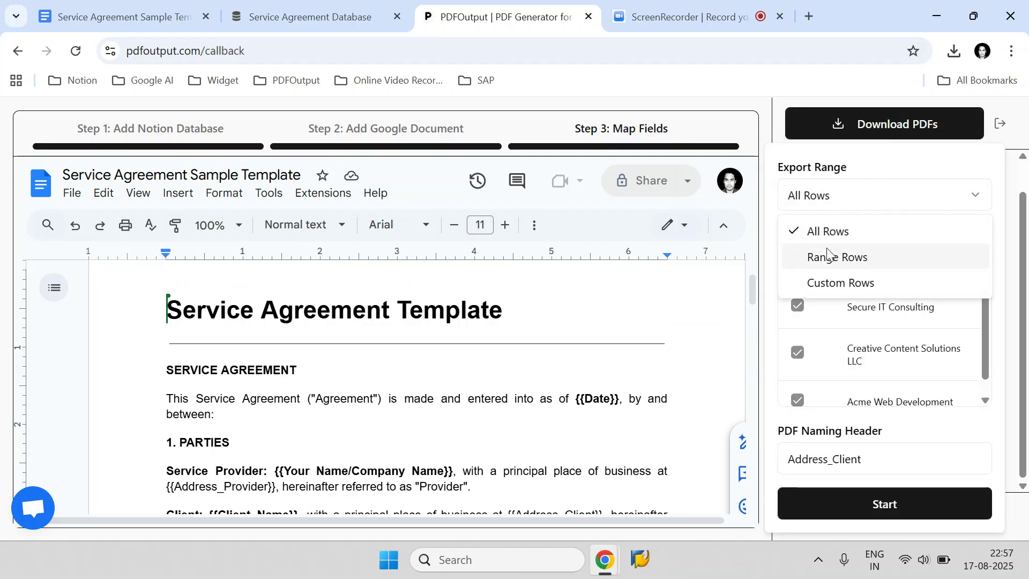
left_click(823, 258)
left_click(818, 209)
left_click(825, 282)
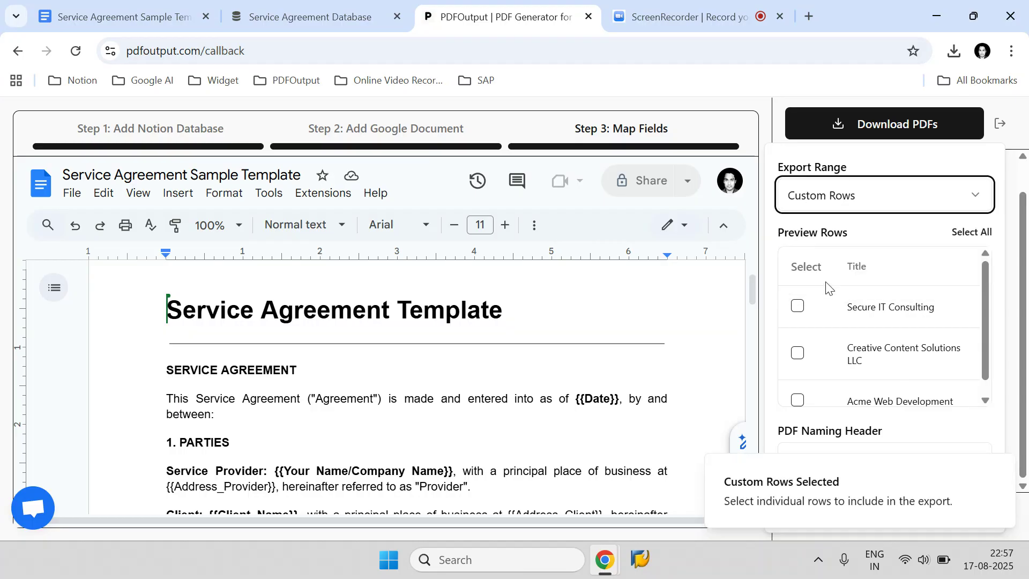
left_click(819, 200)
left_click(823, 230)
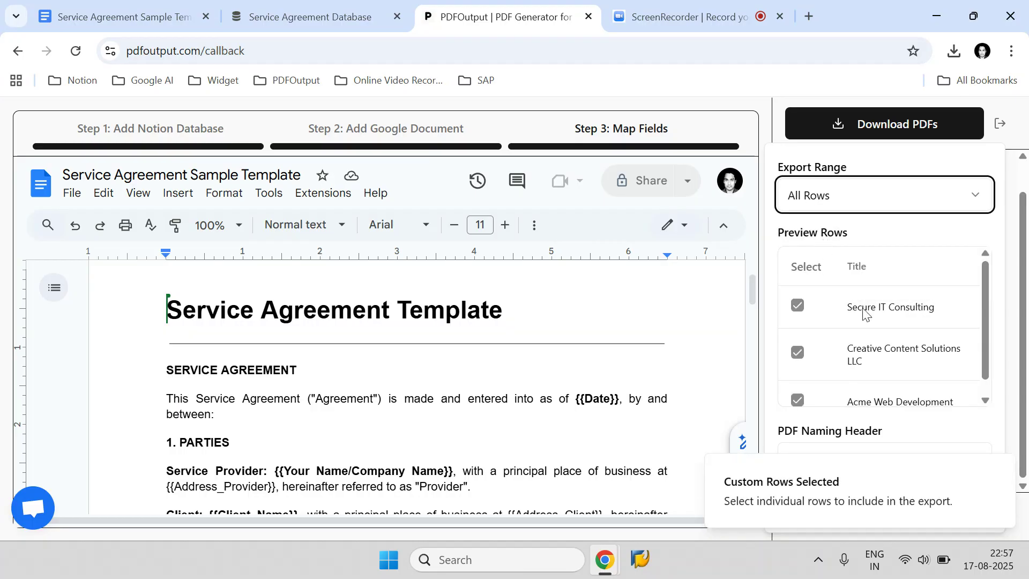
scroll(910, 380, "down", 1)
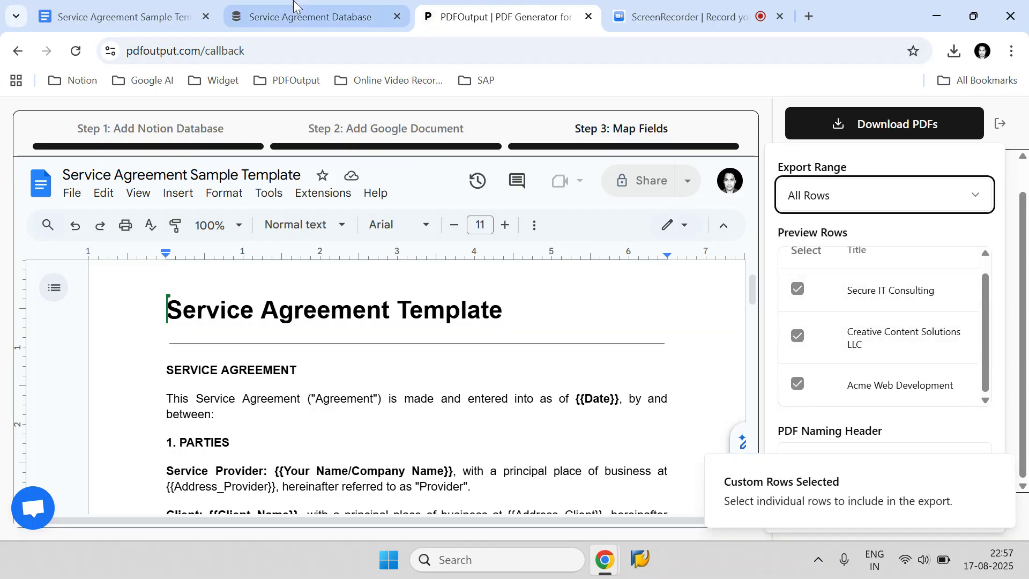
left_click(310, 16)
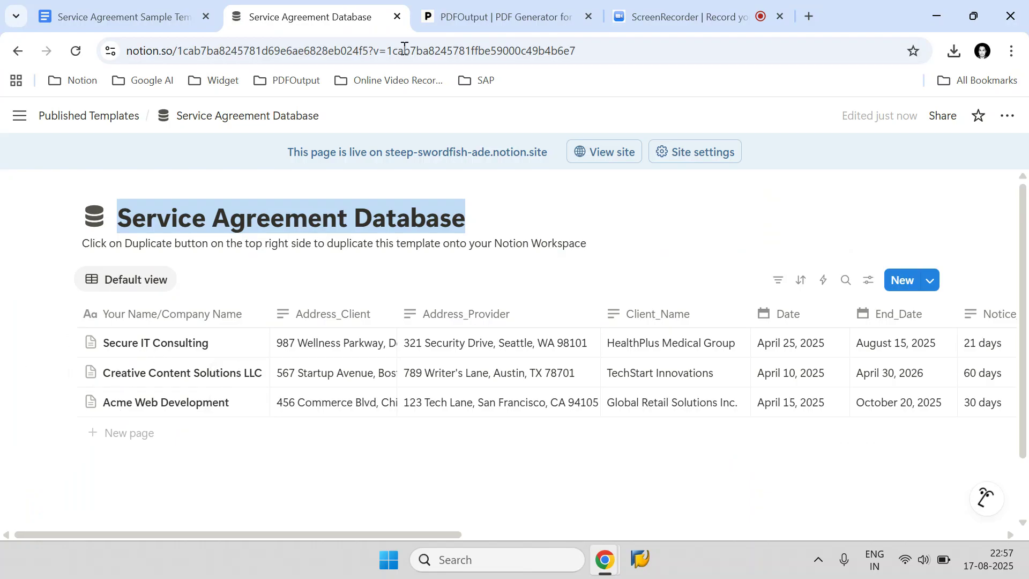
left_click(455, 12)
left_click(999, 472)
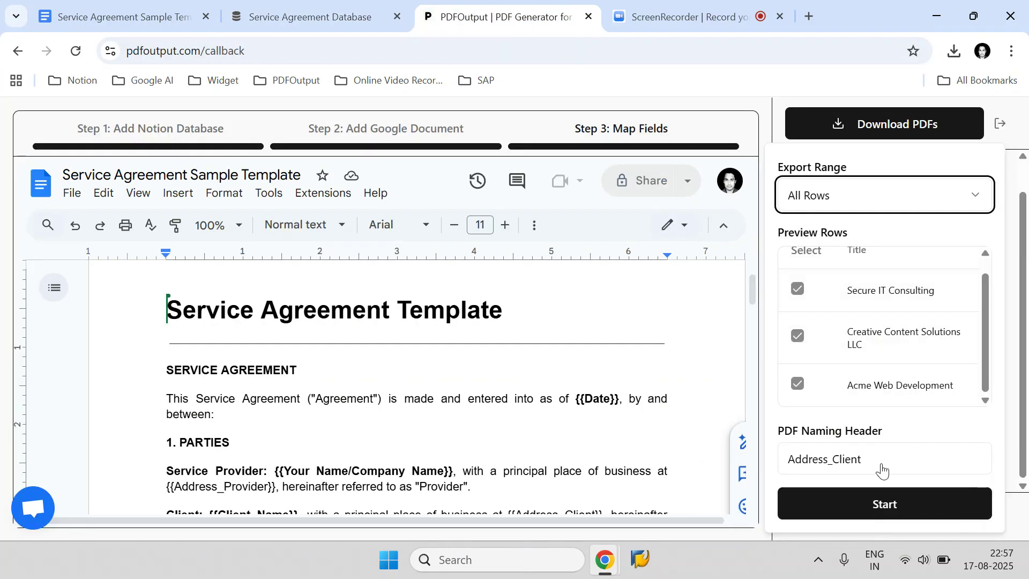
Step: Check the company name column in the Notion database and set the PDF naming header to Your Name/Company Name
left_click(856, 469)
scroll(864, 429, "down", 5)
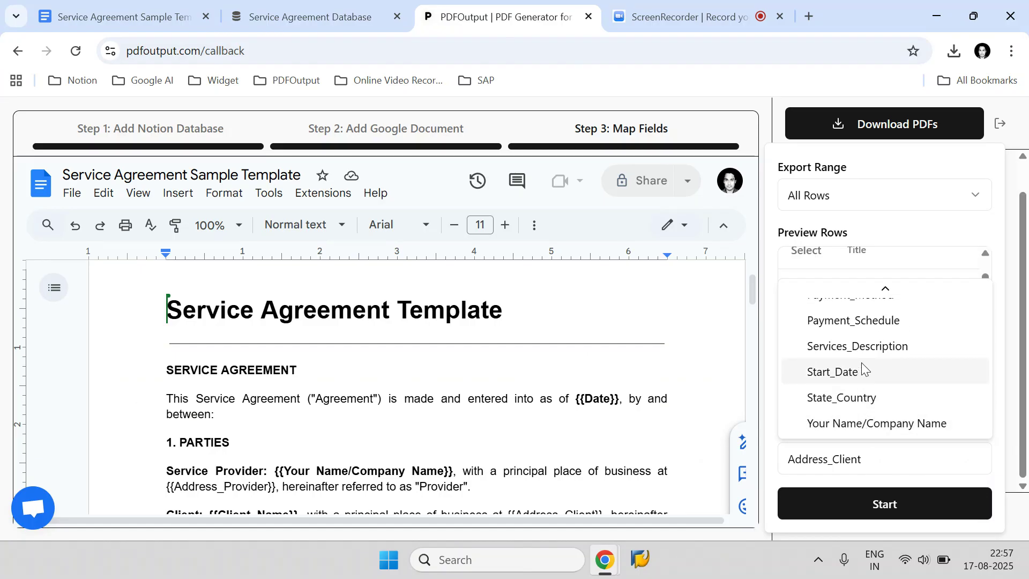
left_click(303, 17)
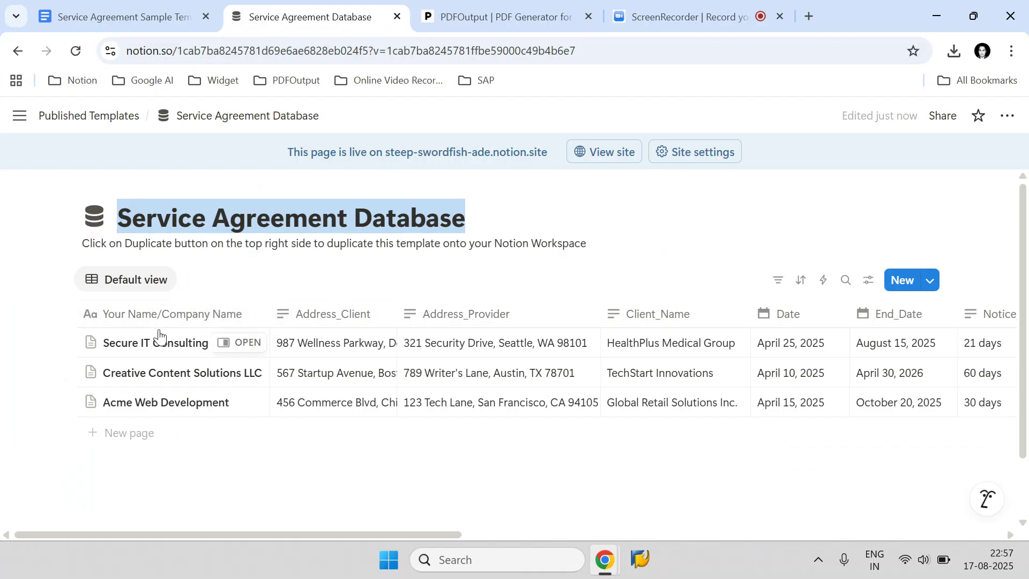
left_click(447, 5)
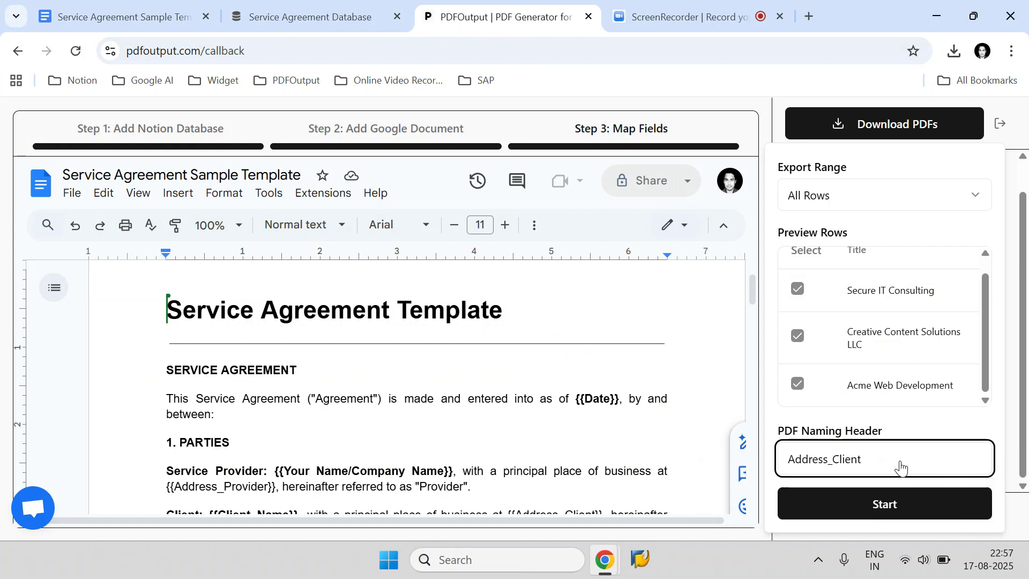
left_click(900, 468)
scroll(893, 391, "down", 5)
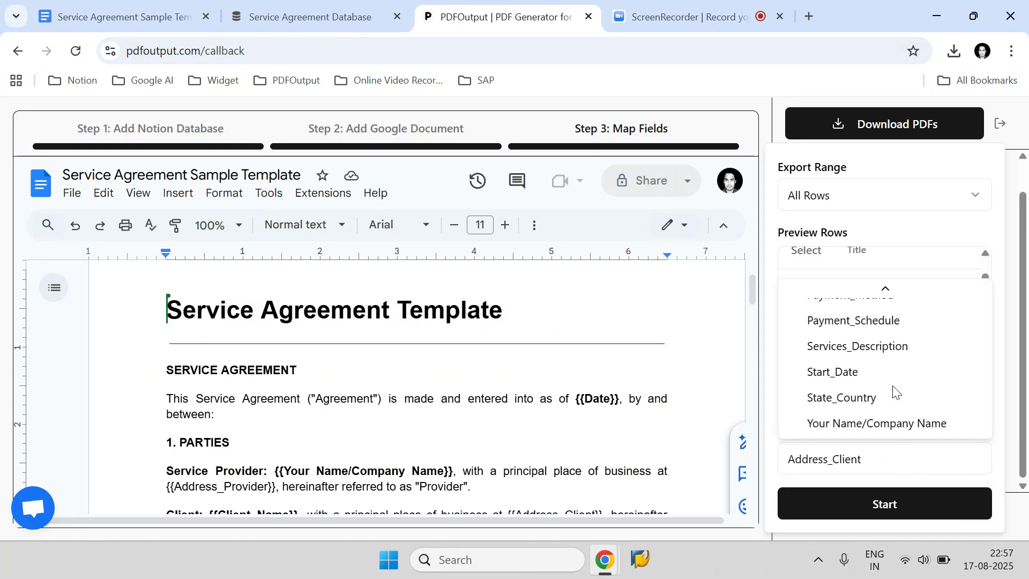
left_click(875, 423)
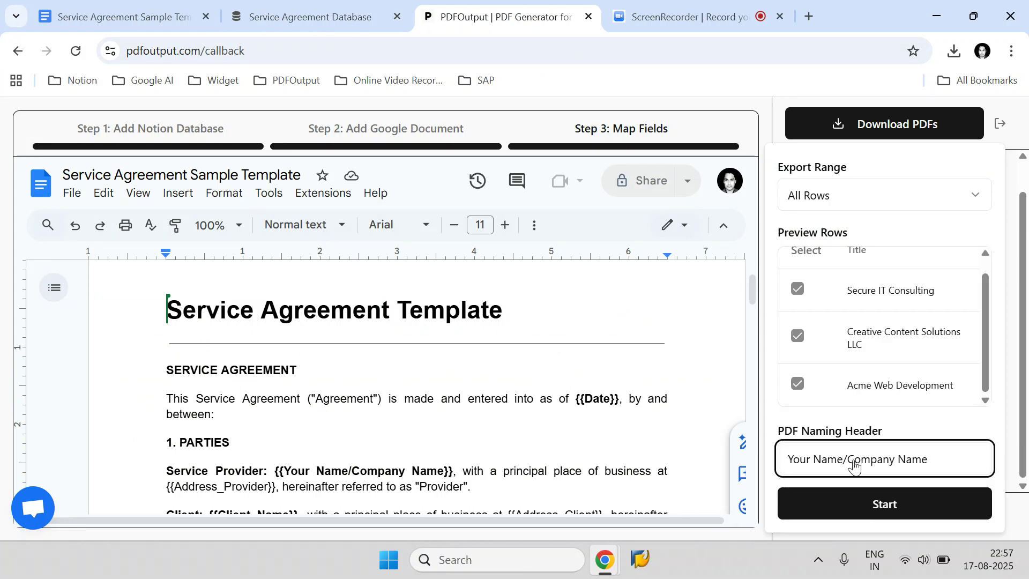
Step: Start generating the PDFs for all rows, dismiss the mapping instructions, and check the recent downloads for the generated files
left_click(898, 504)
scroll(845, 319, "up", 1)
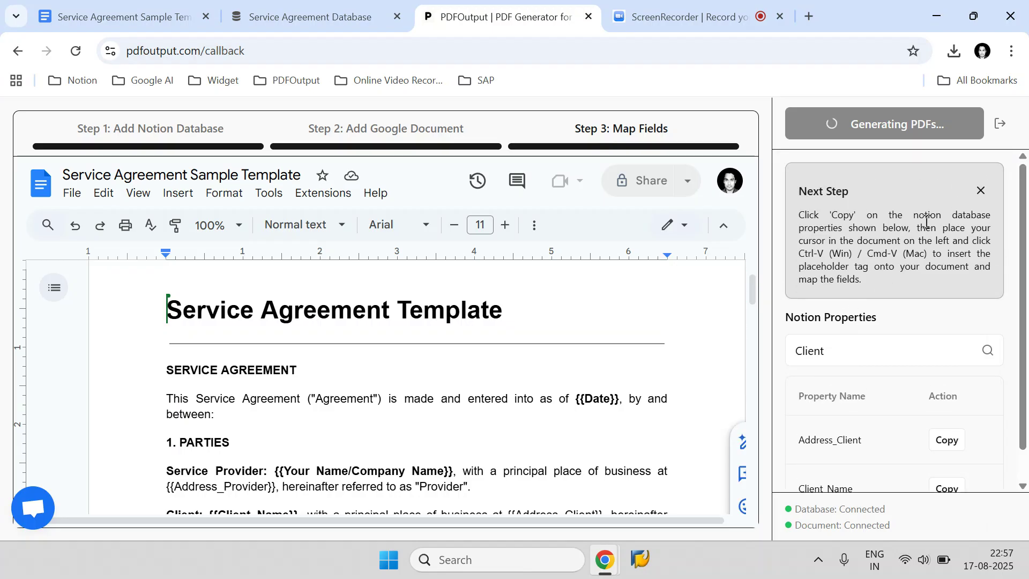
left_click(984, 188)
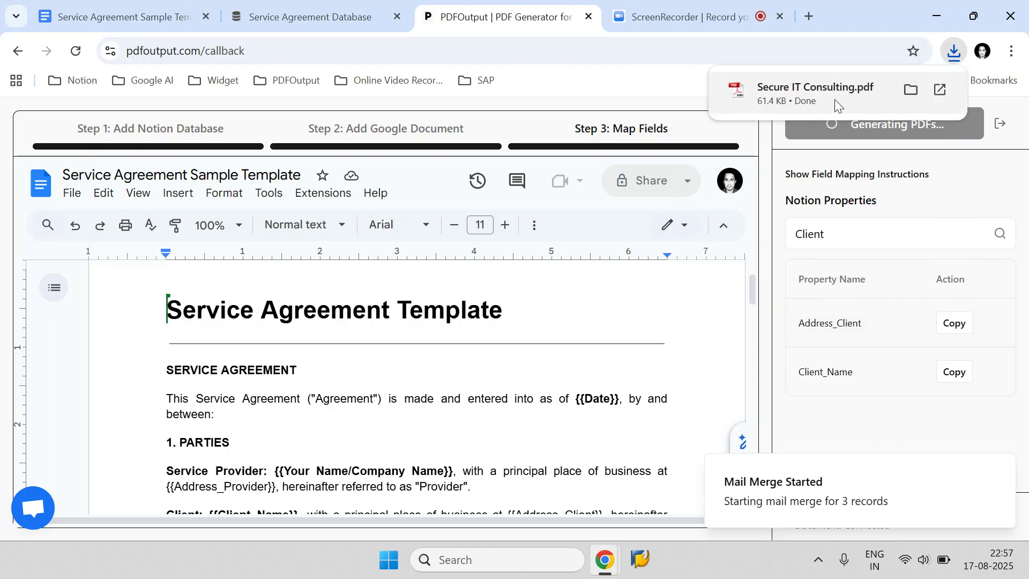
left_click(956, 52)
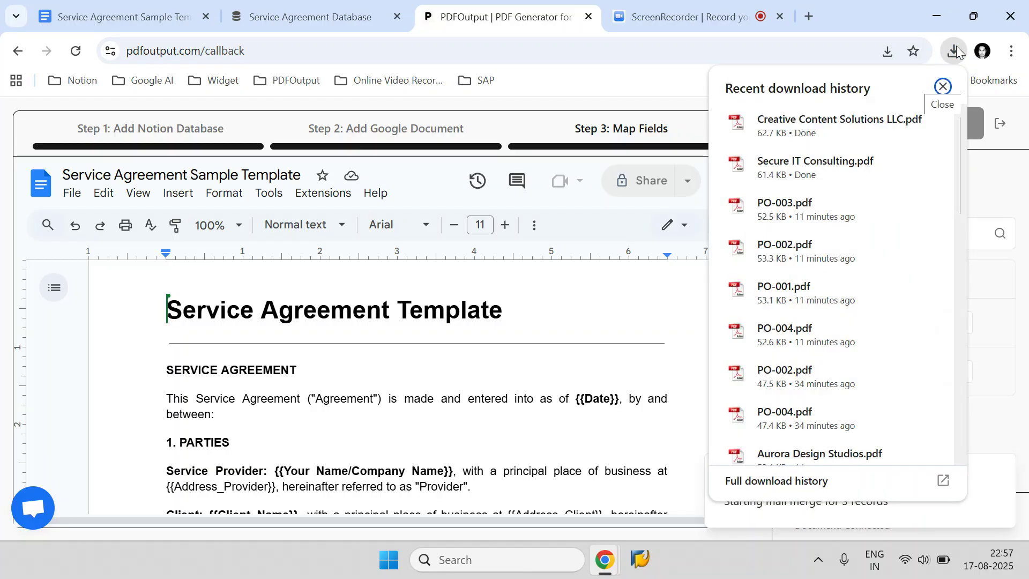
left_click(956, 52)
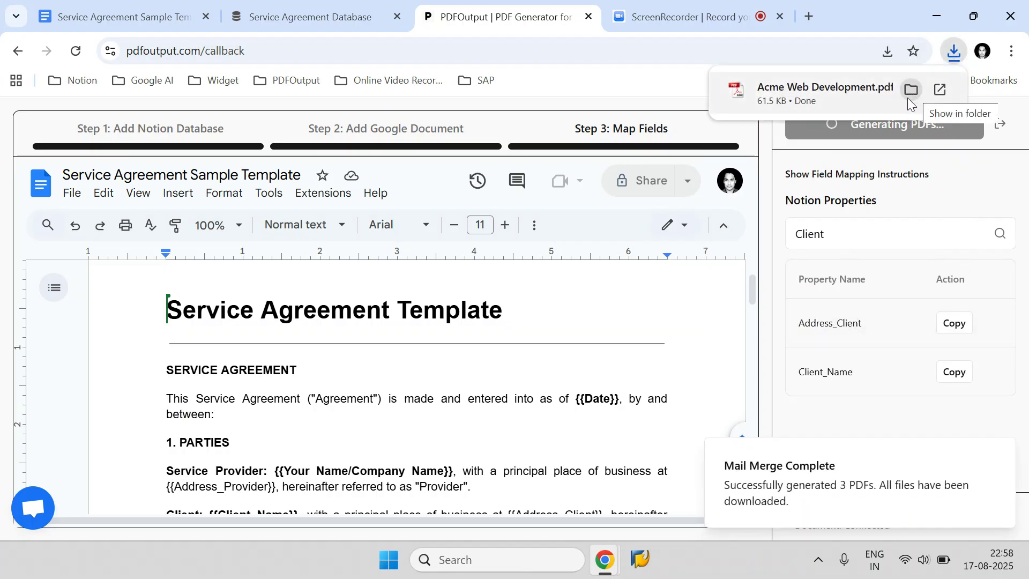
Step: Show the generated PDFs in the Downloads folder and open the Secure IT Consulting PDF
left_click(911, 90)
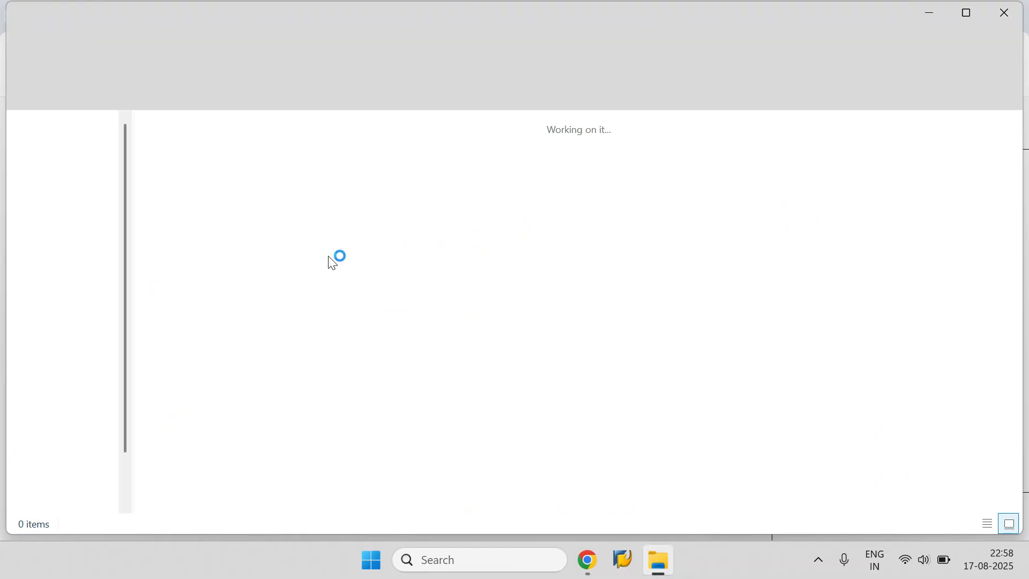
left_click(364, 201)
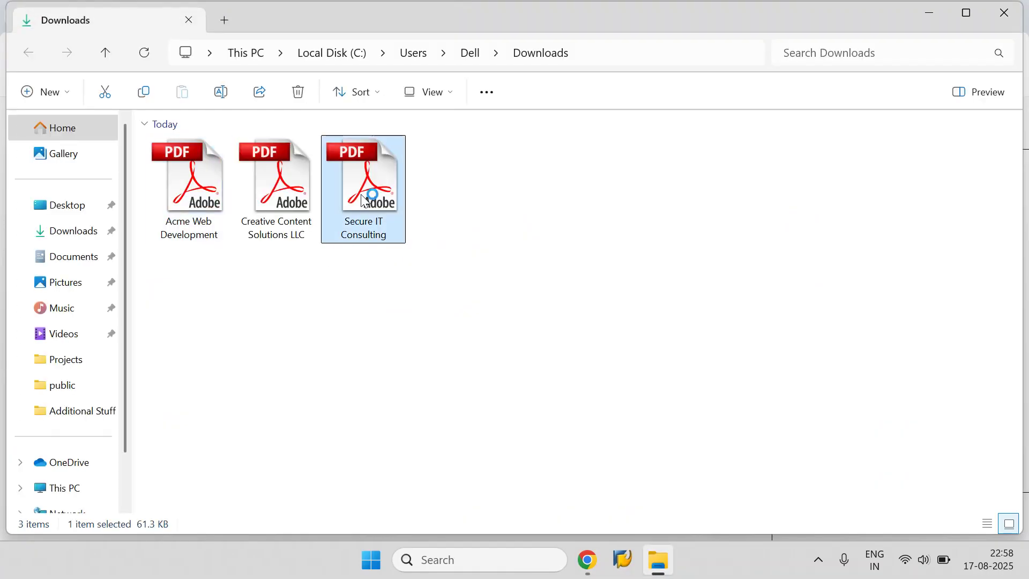
scroll(453, 326, "down", 1)
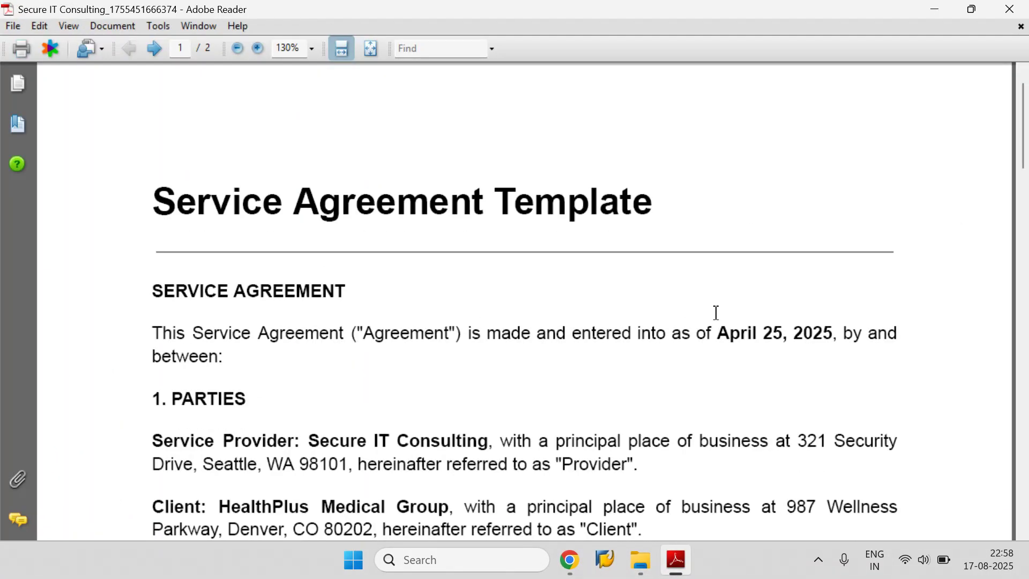
Step: Compare the agreement date in the Secure IT Consulting PDF with the matching record in the Notion database
left_click_drag(720, 335, 809, 334)
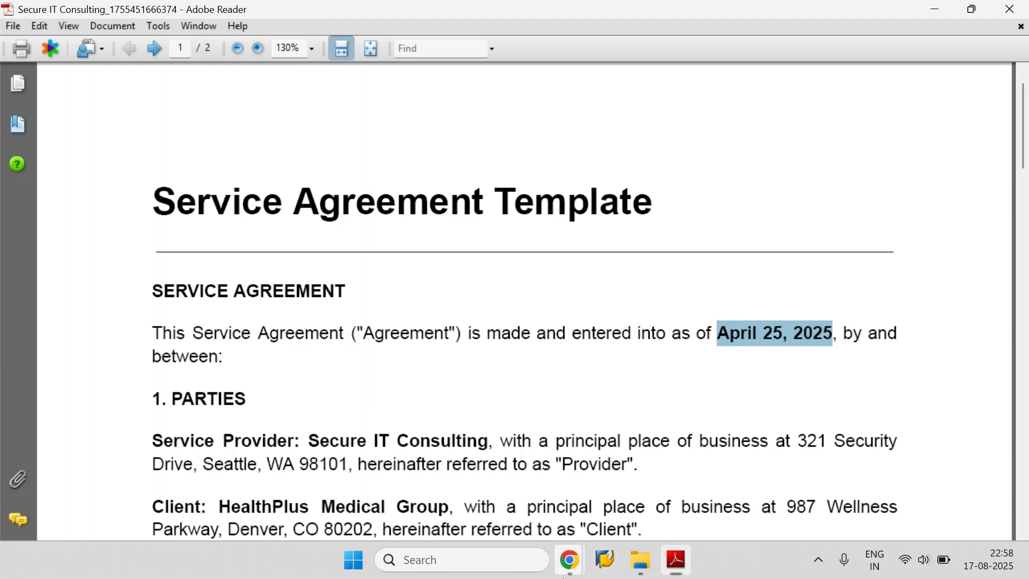
mouse_move(570, 560)
left_click(509, 482)
left_click(276, 13)
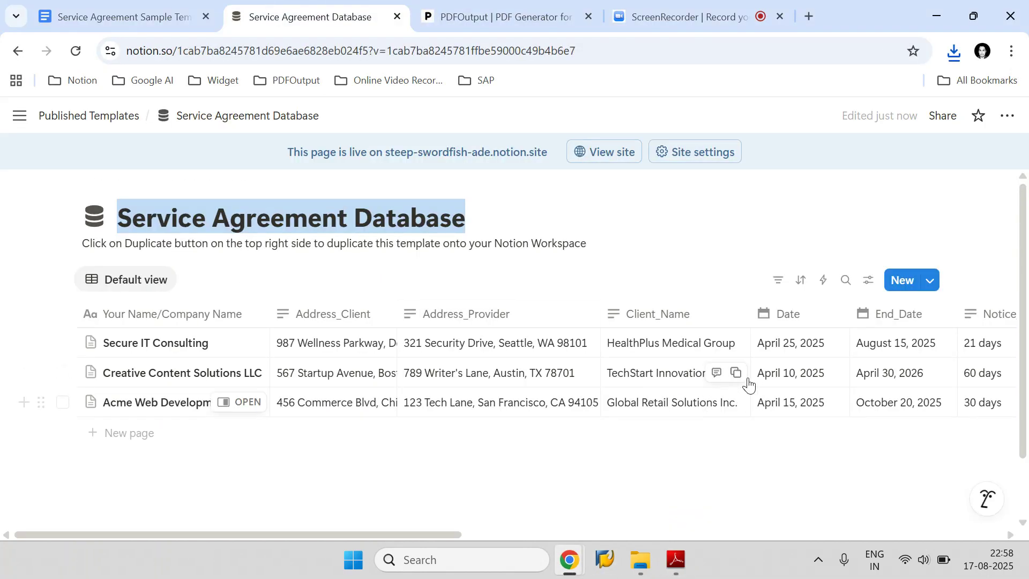
left_click(64, 343)
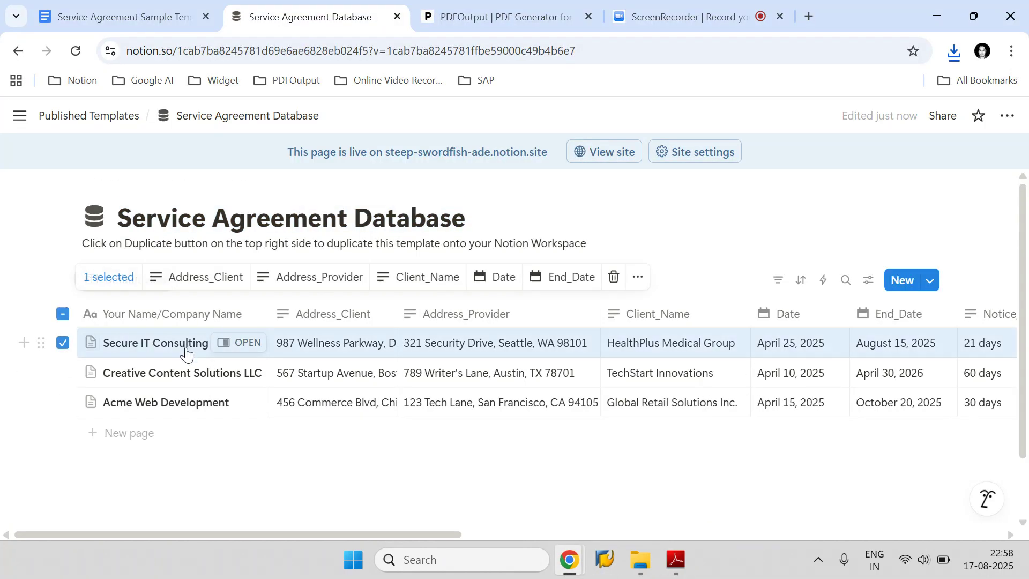
left_click(676, 560)
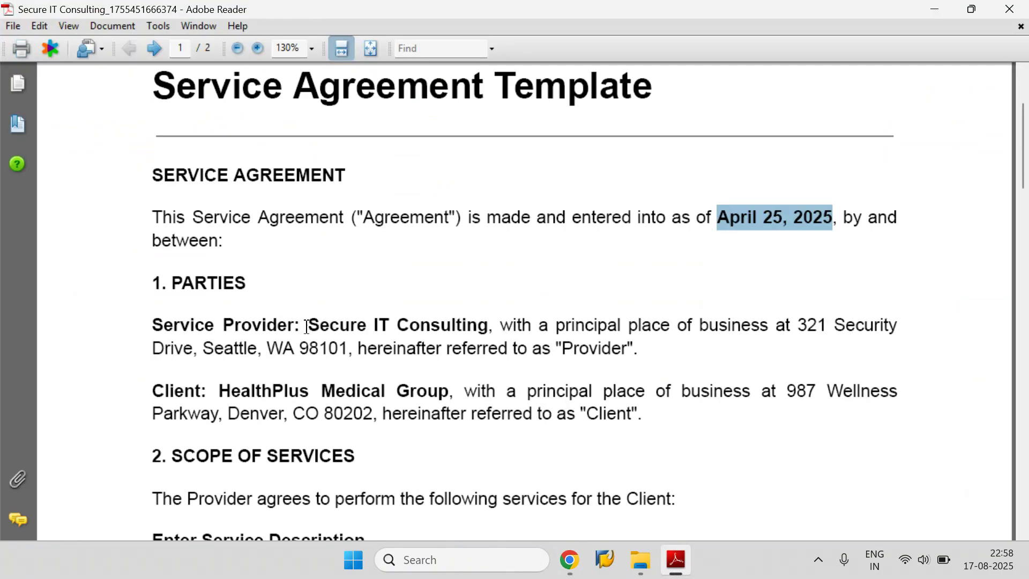
Step: Compare the provider name and address in the Secure IT Consulting PDF's Parties section with its Notion record
left_click_drag(307, 327, 456, 327)
left_click_drag(804, 324, 339, 351)
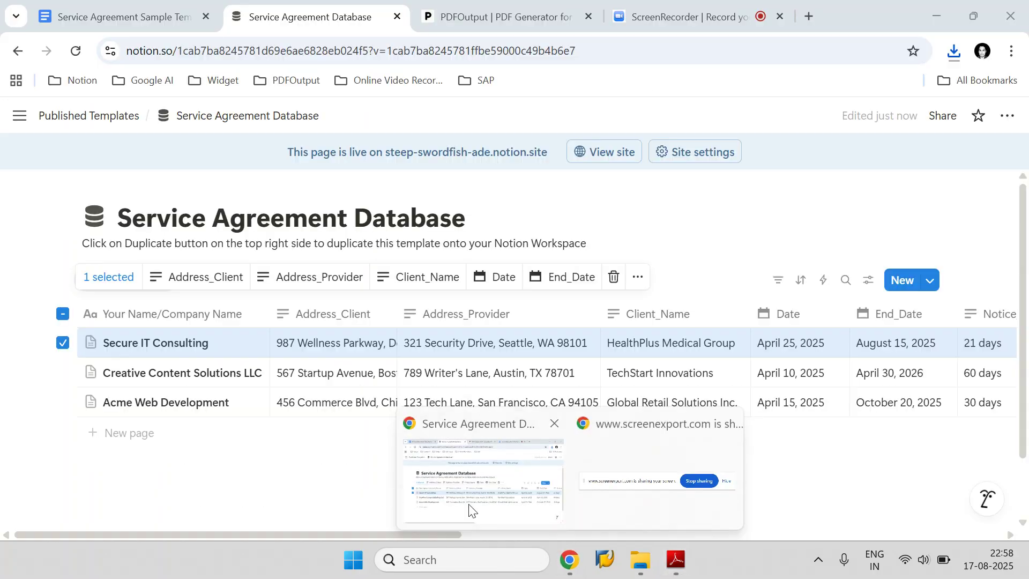
left_click(482, 472)
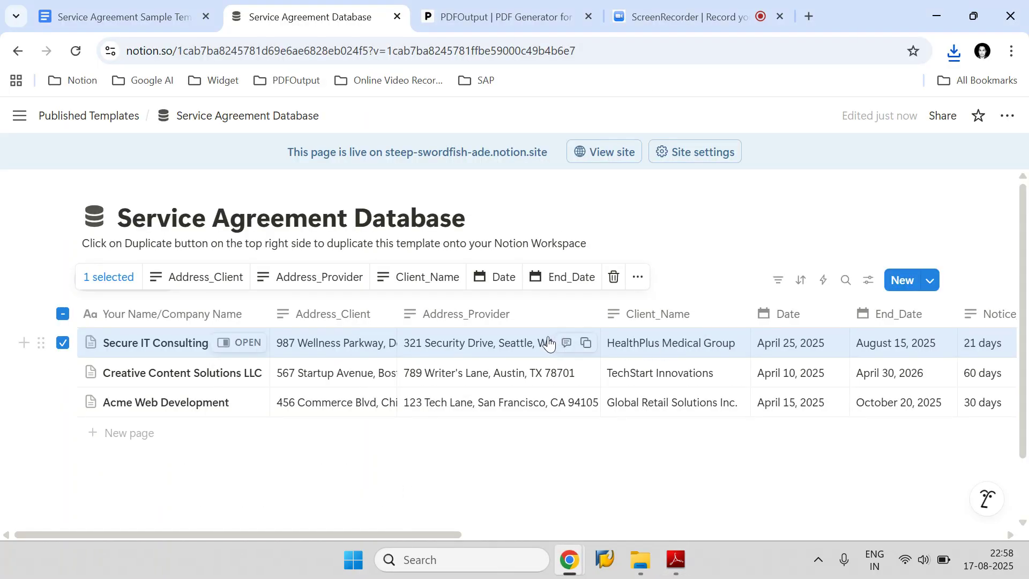
left_click(676, 560)
scroll(459, 316, "up", 4)
scroll(572, 317, "down", 1)
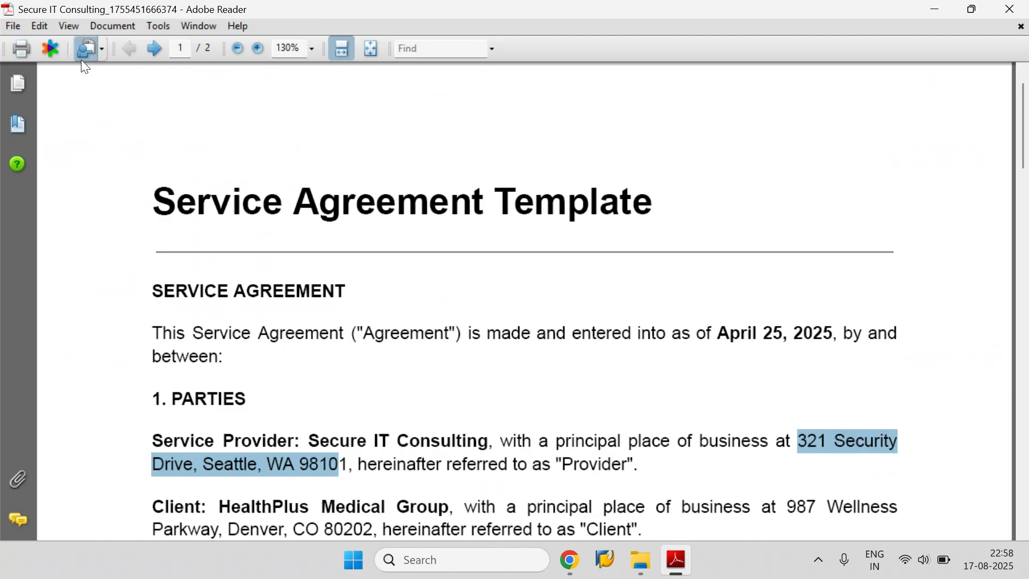
Step: Open the Creative Content Solutions LLC PDF from the Downloads folder and check the date in its opening clause
left_click(642, 560)
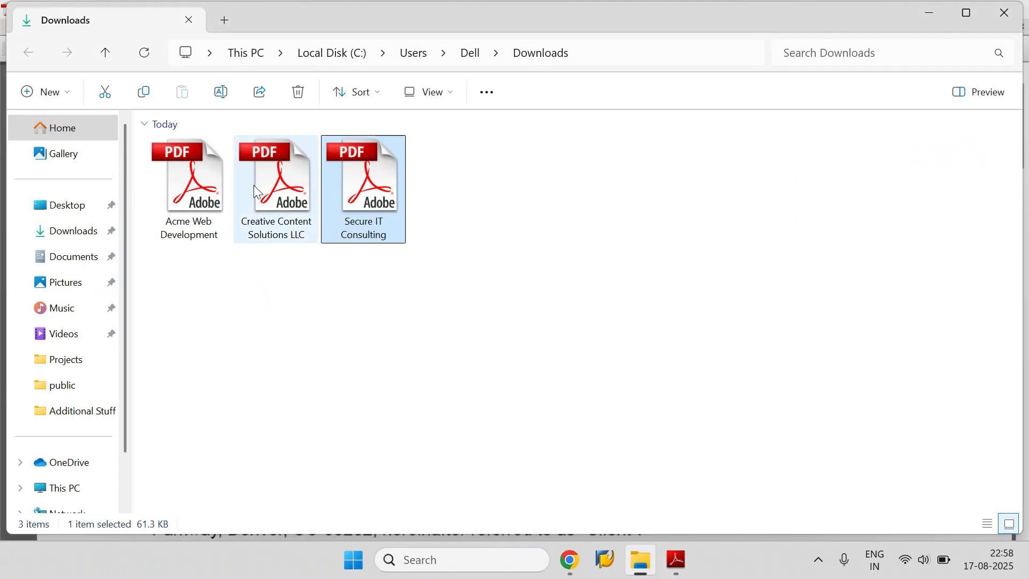
left_click(265, 197)
double_click(264, 197)
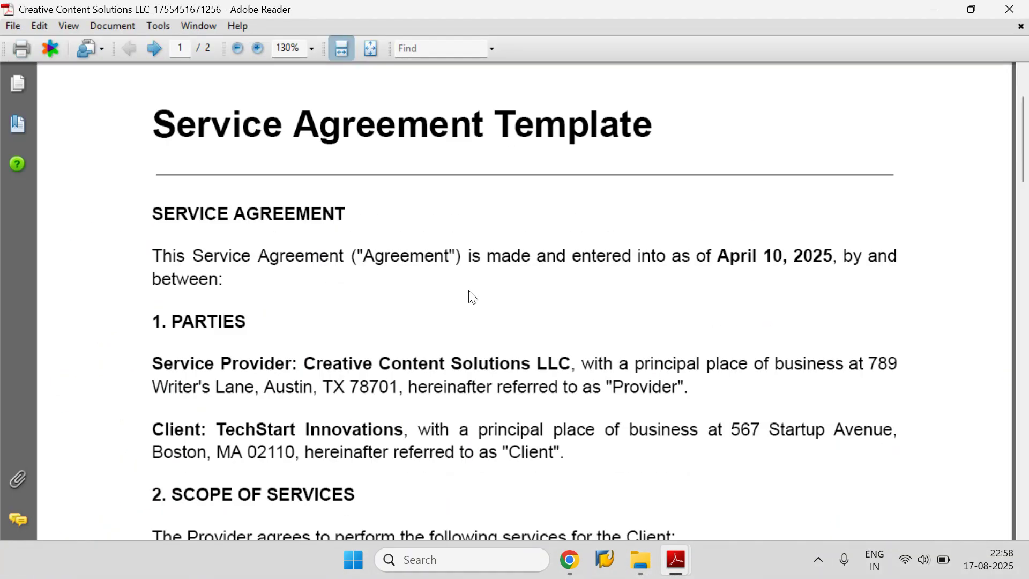
left_click_drag(717, 254, 797, 254)
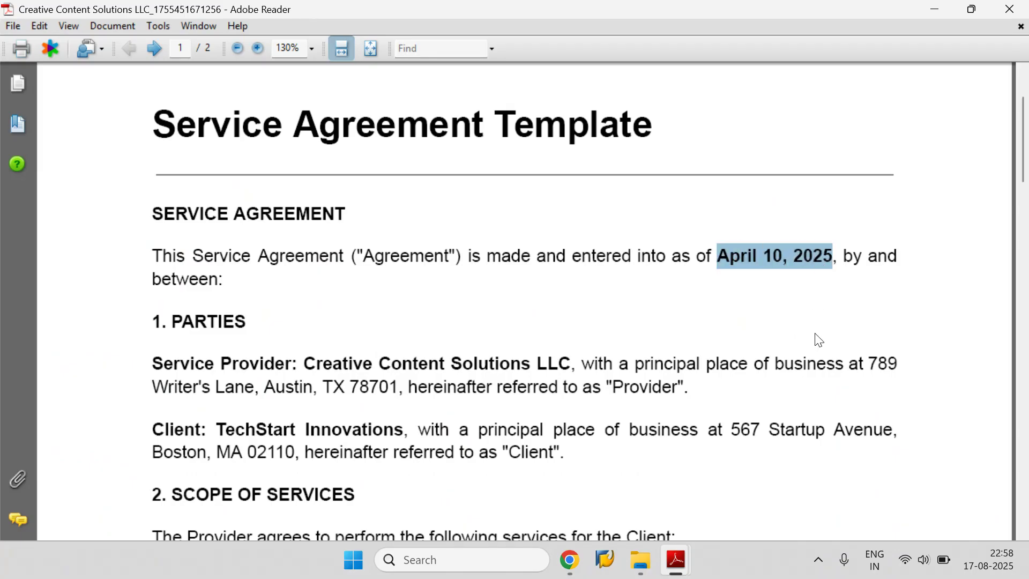
Step: Open the Acme Web Development PDF from the Downloads folder, look over its agreement, and return to the Secure IT Consulting PDF
left_click(642, 560)
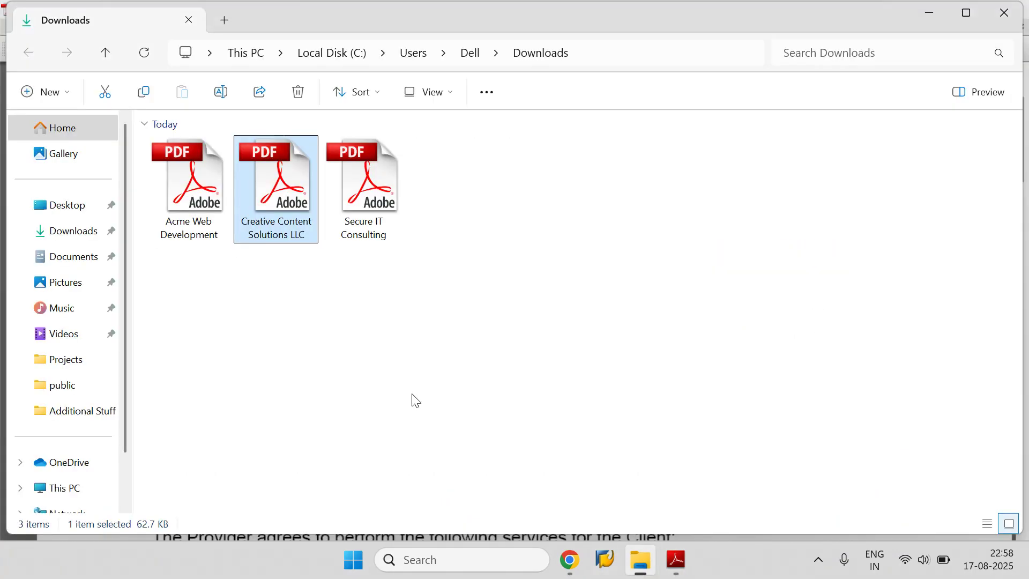
left_click(199, 198)
double_click(199, 198)
scroll(632, 284, "down", 2)
scroll(664, 408, "up", 1)
mouse_move(676, 560)
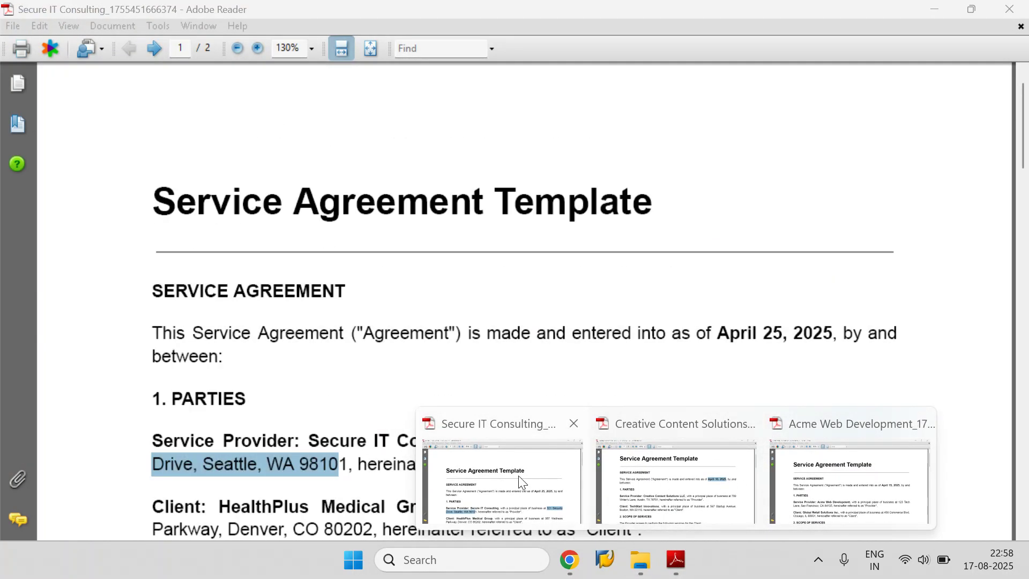
left_click(523, 476)
Step: Switch back to PDFOutput in the browser and review the Add Notion Database and Add Google Document steps
mouse_move(573, 564)
left_click(485, 489)
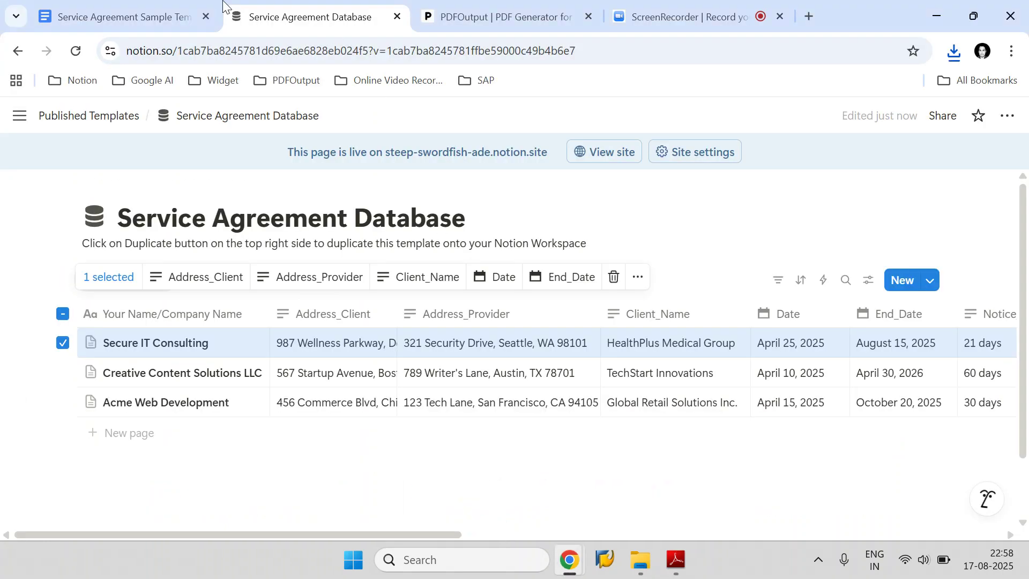
left_click(472, 16)
left_click(152, 129)
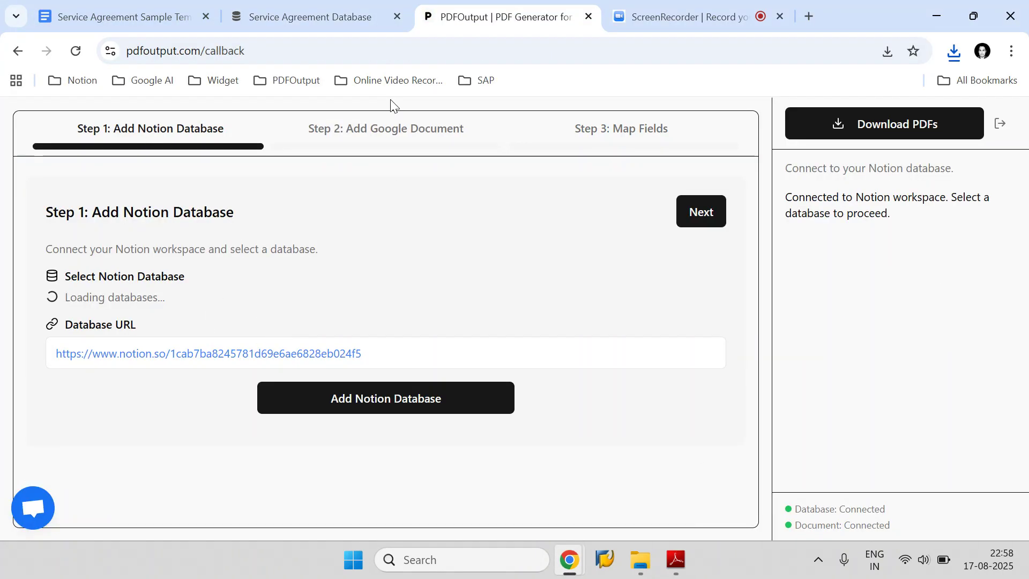
left_click(380, 130)
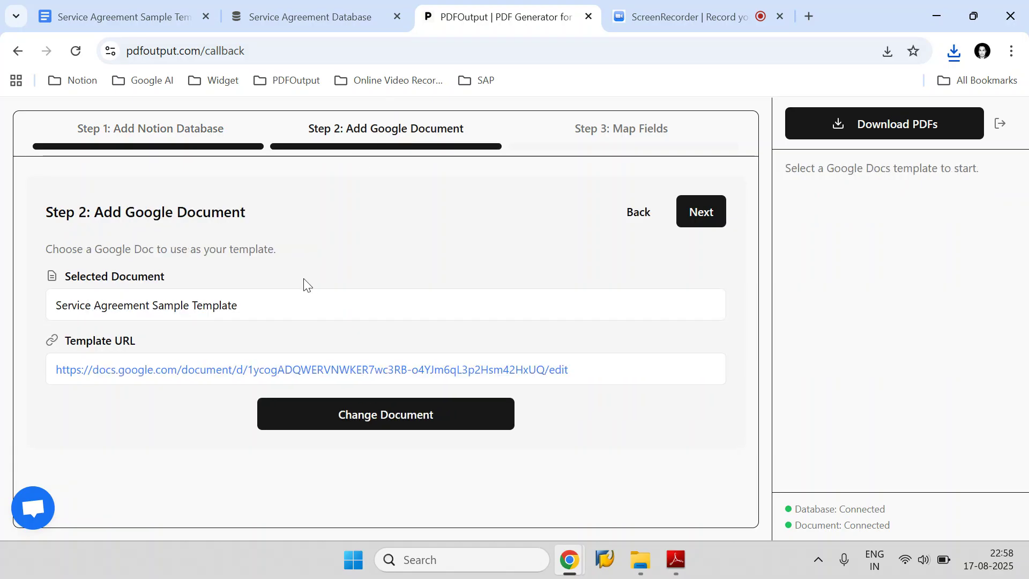
Step: Reopen the Map Fields step and clear the "Client" search so all Notion properties are listed
left_click(620, 131)
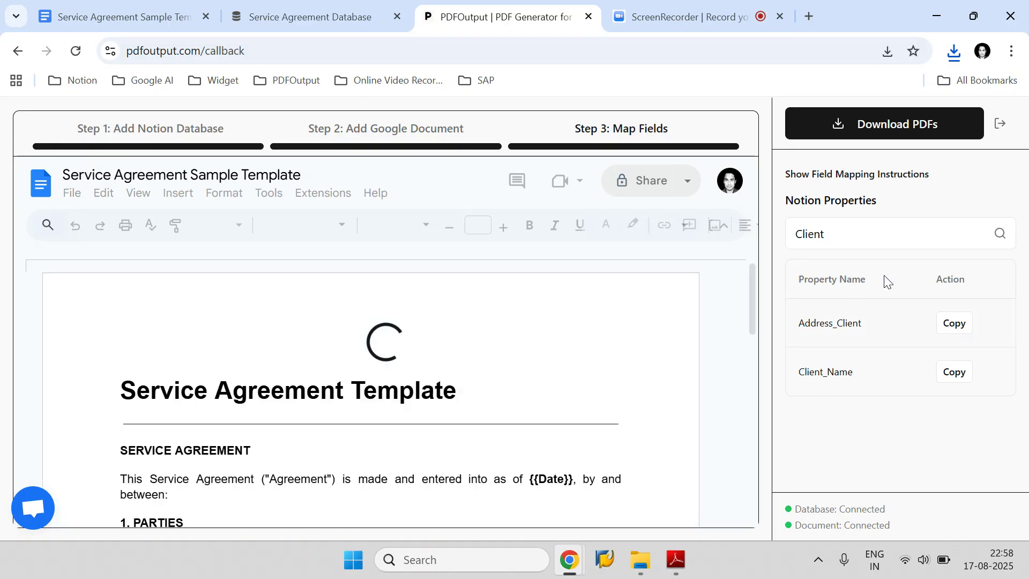
left_click_drag(861, 232, 791, 236)
key("BackSpace")
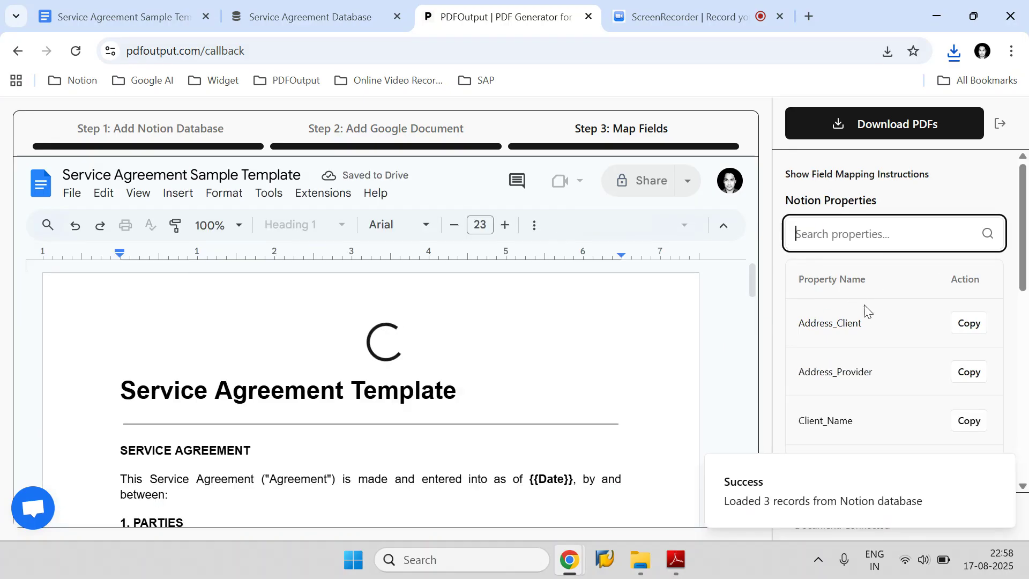
Step: Copy the Address_Client placeholder from the Notion properties and highlight the {{Date}} placeholder in the template's opening clause
left_click(999, 470)
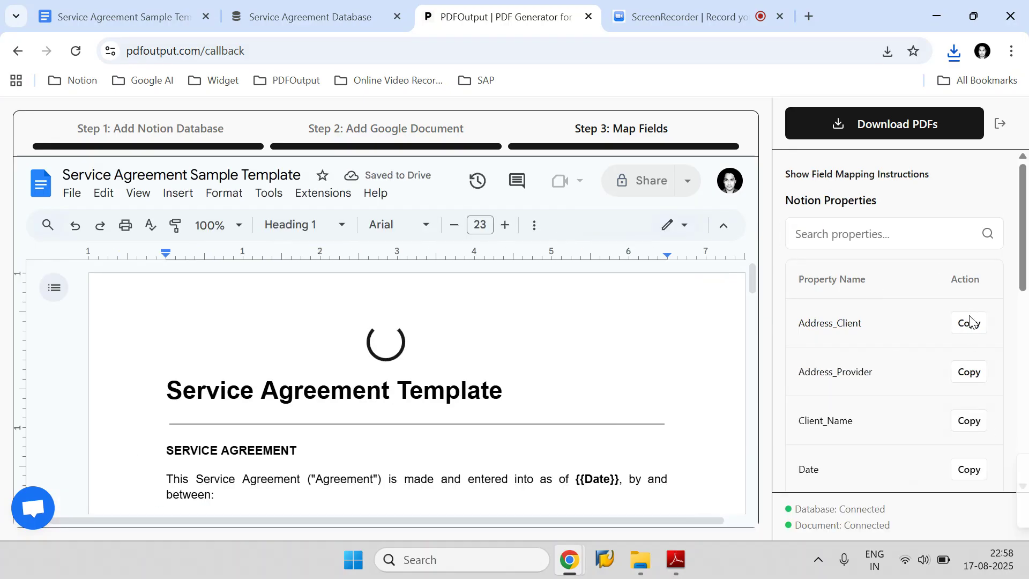
left_click(969, 322)
scroll(741, 391, "down", 2)
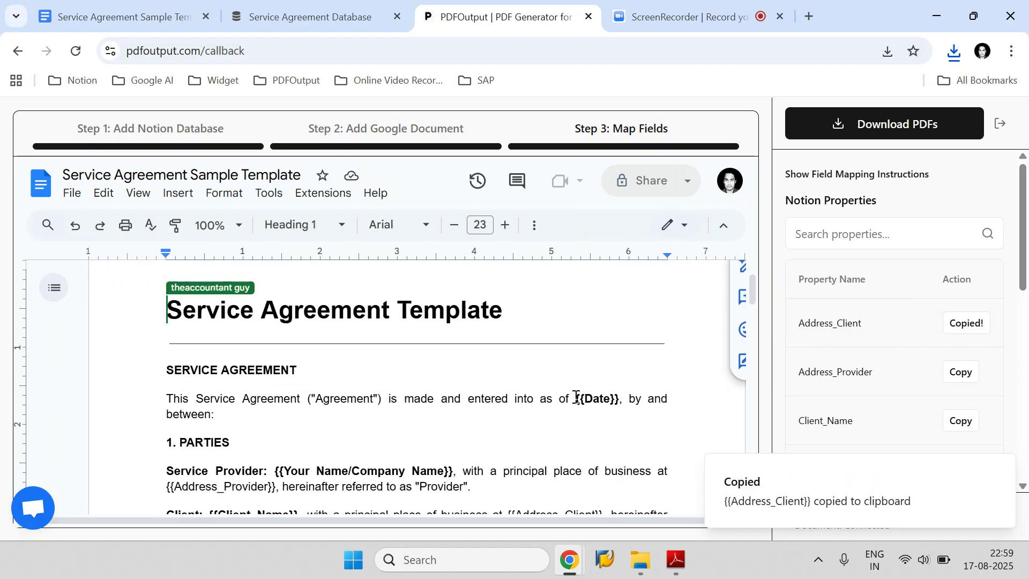
left_click_drag(575, 398, 609, 398)
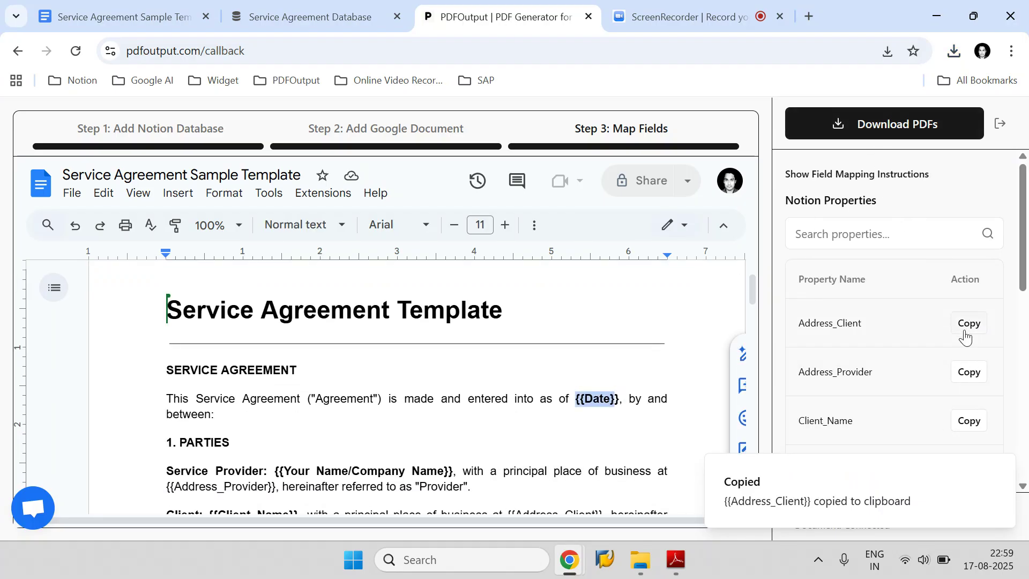
scroll(579, 379, "down", 3)
scroll(453, 410, "up", 3)
Step: Open the PDF download options and look over the preview rows and the PDF Naming Header choices
left_click(896, 127)
scroll(879, 339, "down", 1)
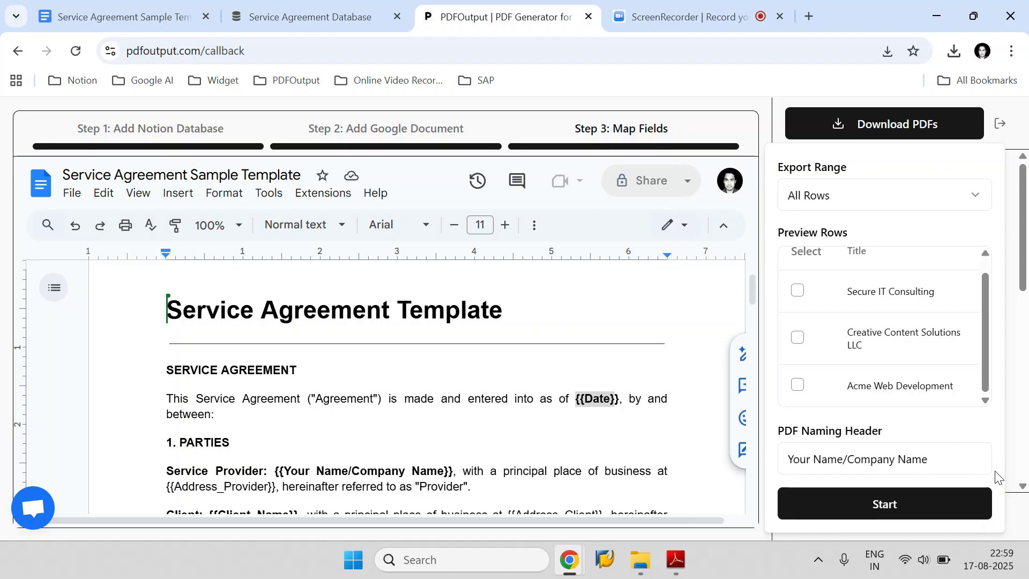
left_click(941, 467)
left_click(932, 461)
Step: Set the export range to Custom Rows, include Creative Content Solutions LLC and Secure IT Consulting, and close the download options
left_click(830, 202)
left_click(833, 258)
left_click(828, 197)
left_click(834, 282)
left_click(797, 338)
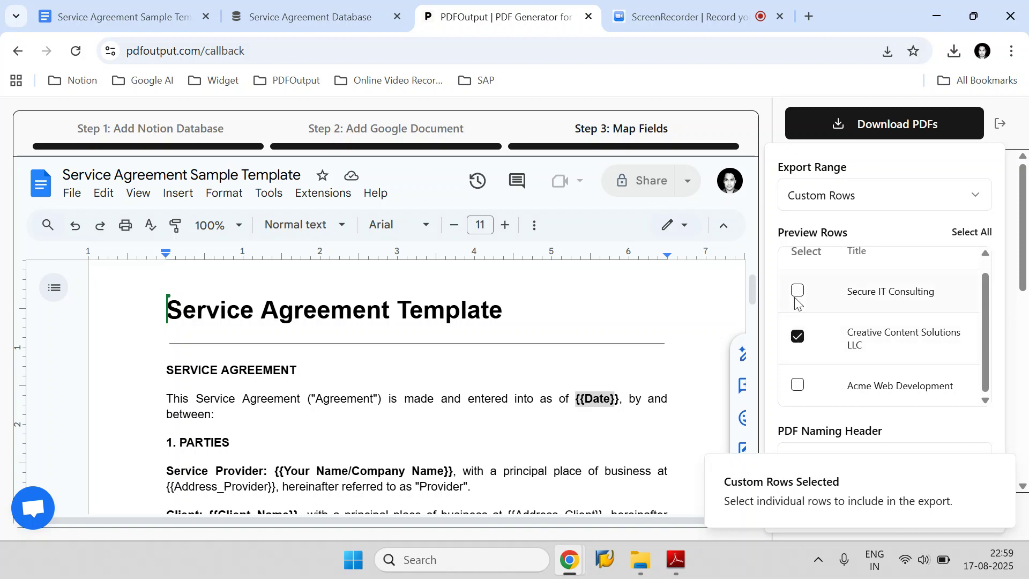
left_click(797, 292)
scroll(799, 298, "up", 1)
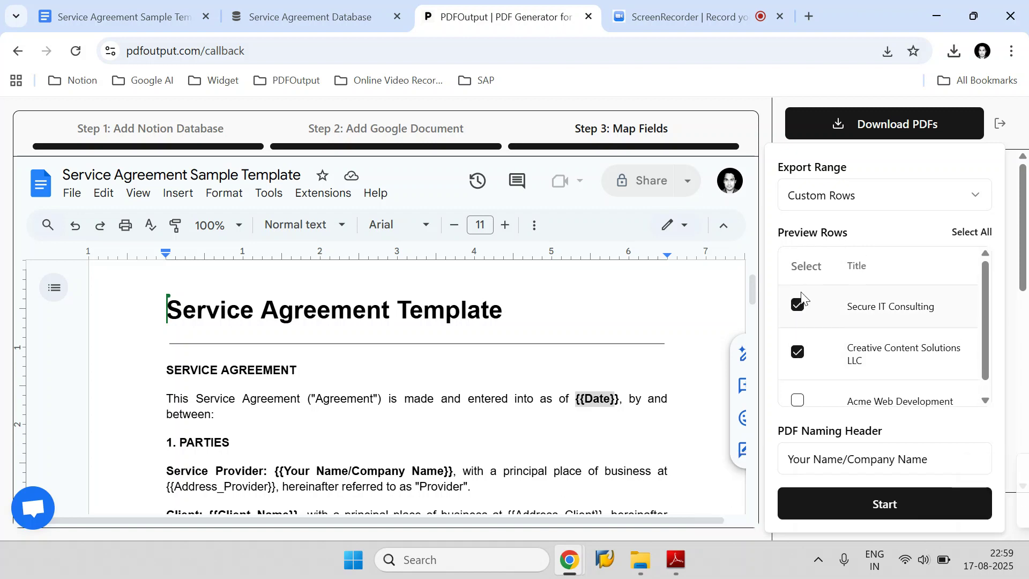
left_click(870, 131)
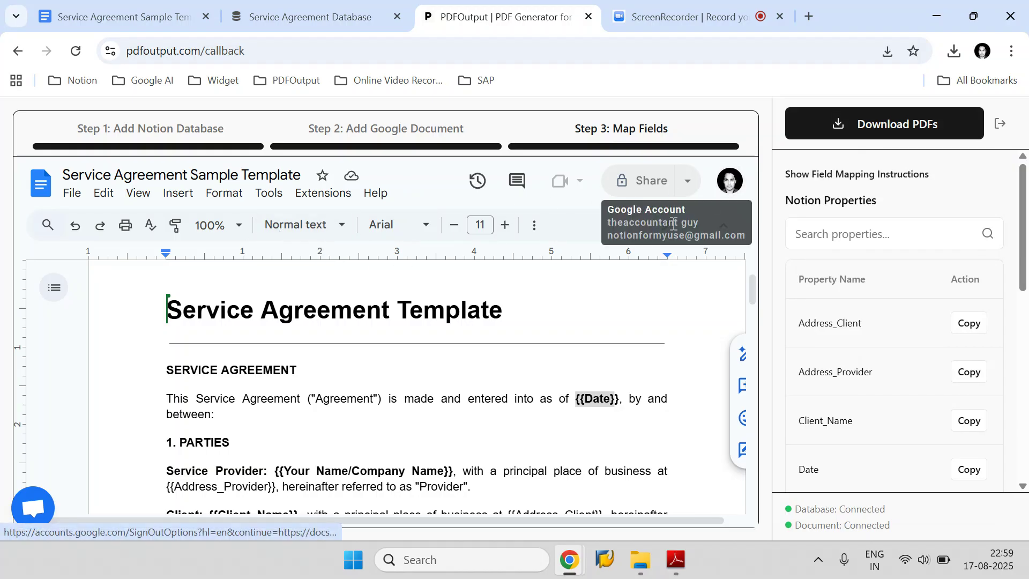
Step: Highlight the Google account's e-mail name in its tooltip, then view the PDFOutput support chat and close it
left_click_drag(610, 238, 690, 236)
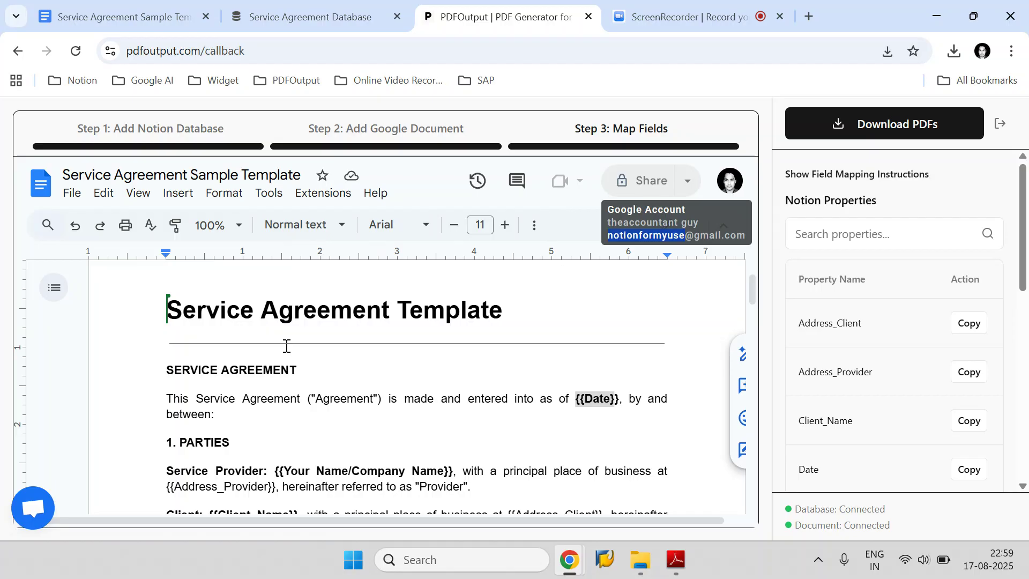
left_click(31, 519)
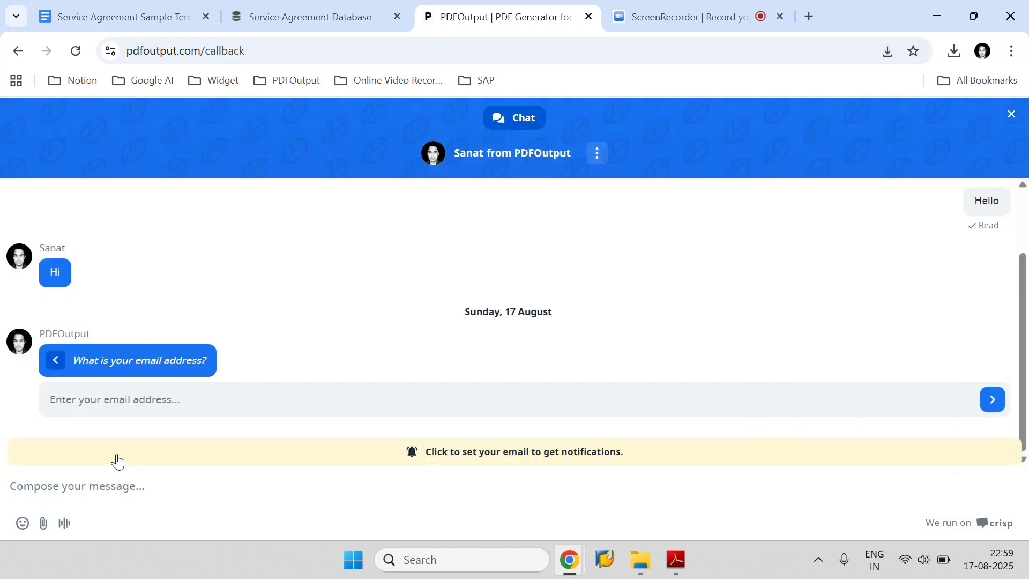
left_click(1004, 119)
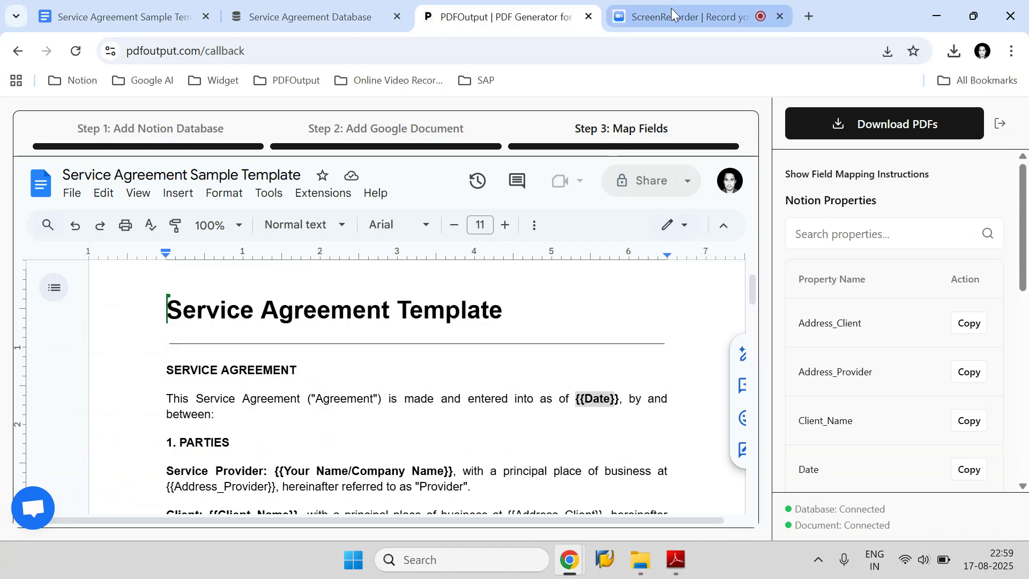